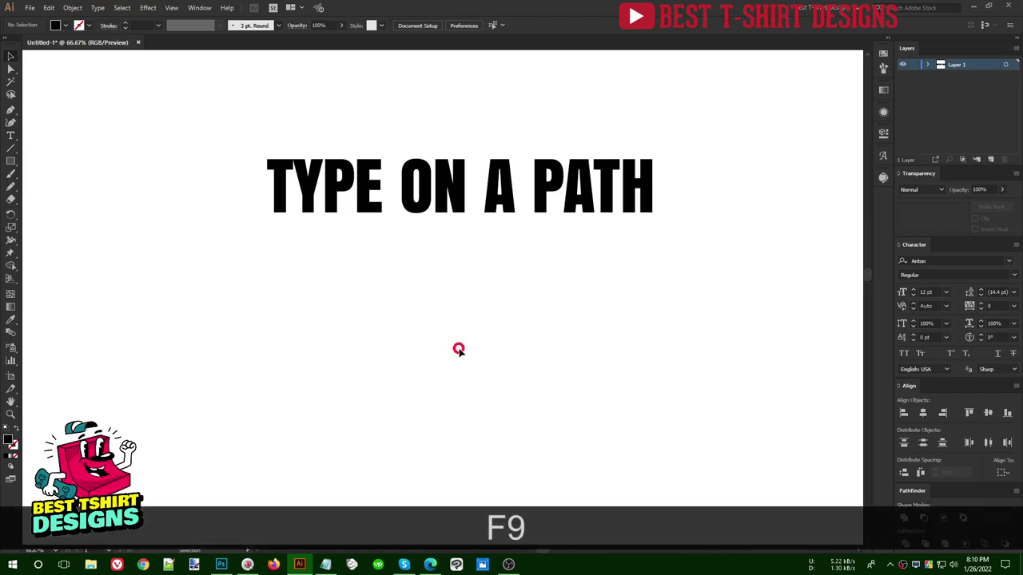
Move the "TYPE ON A PATH" title slightly higher on the artboard.
{"action": "left_click_drag", "start_coordinate": [220, 107], "coordinate": [699, 278]}
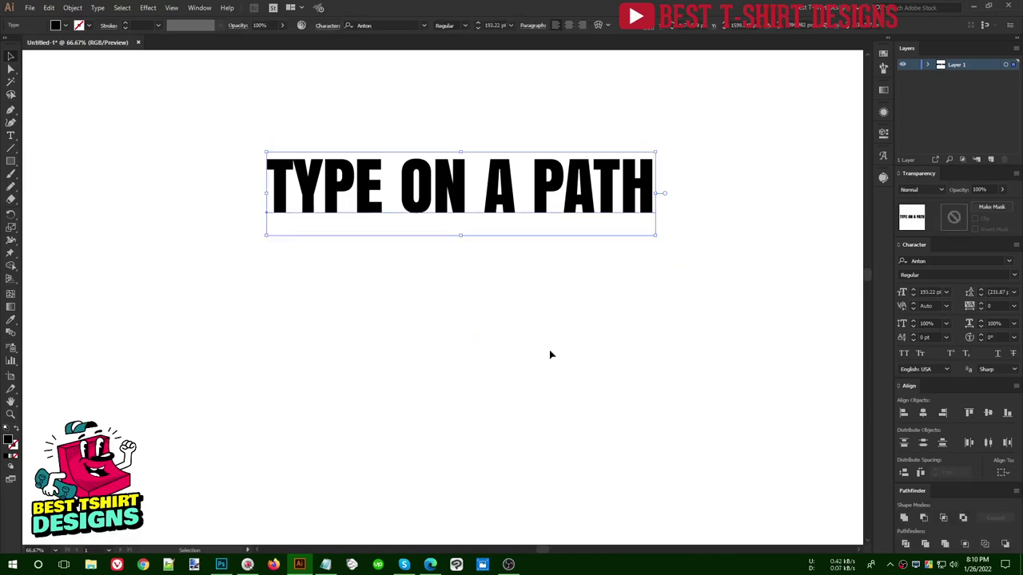
{"action": "left_click", "coordinate": [542, 344]}
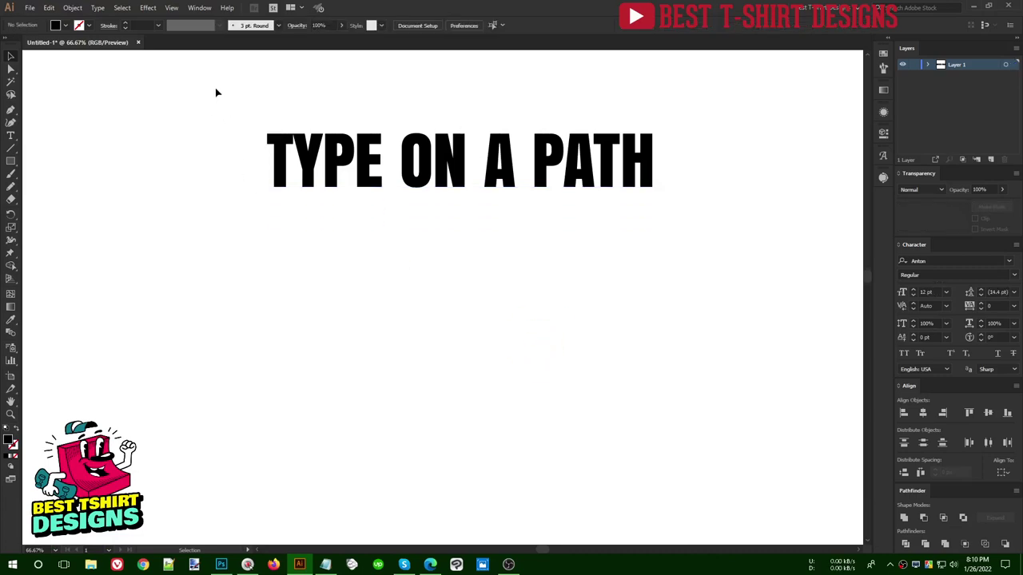
{"action": "left_click_drag", "start_coordinate": [216, 92], "coordinate": [680, 235]}
{"action": "left_click", "coordinate": [564, 339]}
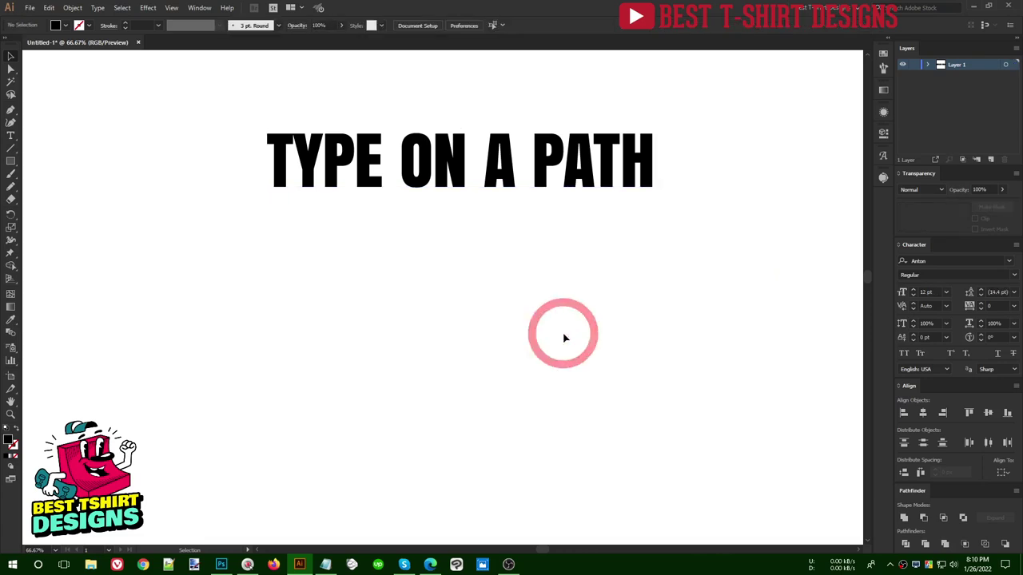
Add a "Lorem ipsum" placeholder text, enlarge it to about 107 pt and centre it below the title.
{"action": "key", "text": "t"}
{"action": "left_click", "coordinate": [412, 285]}
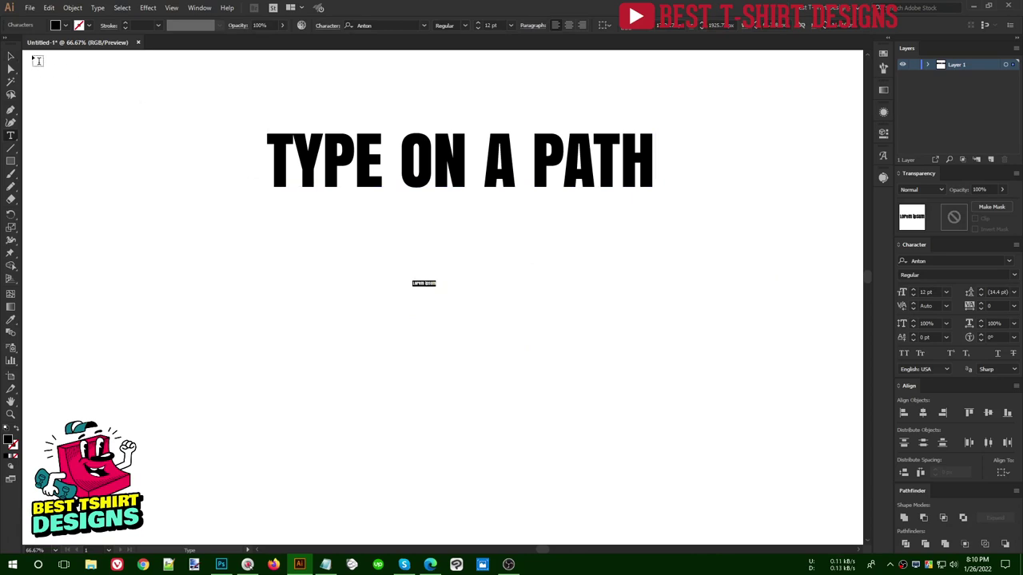
{"action": "left_click", "coordinate": [12, 56]}
{"action": "left_click_drag", "start_coordinate": [436, 286], "coordinate": [615, 351]}
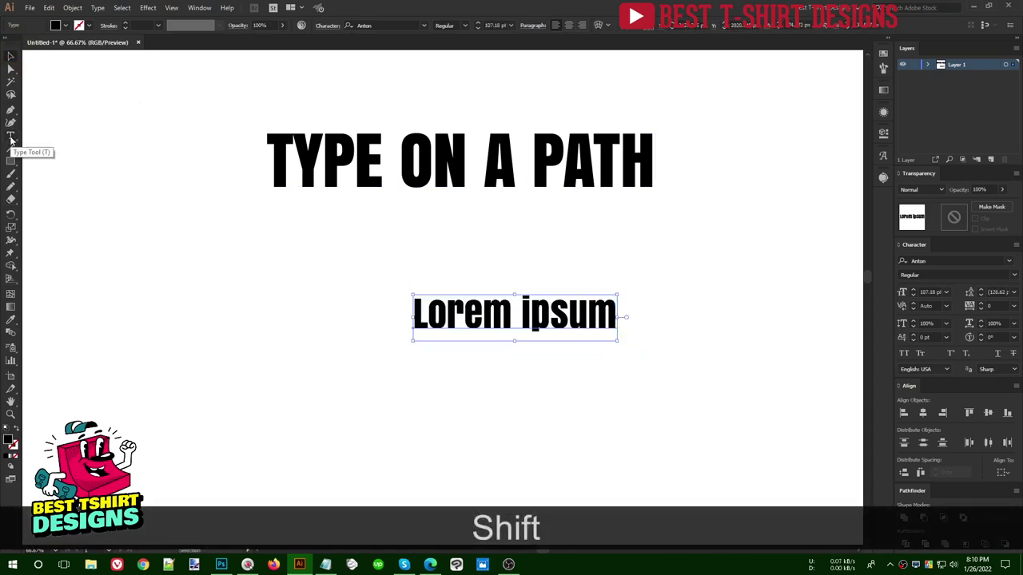
{"action": "left_click_drag", "start_coordinate": [525, 318], "coordinate": [471, 308]}
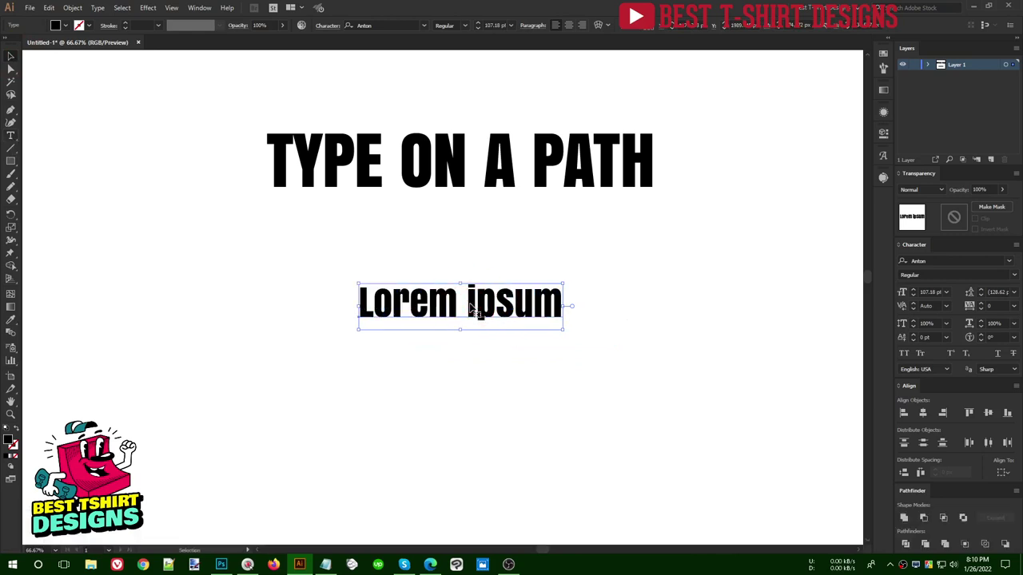
{"action": "left_click", "coordinate": [12, 136]}
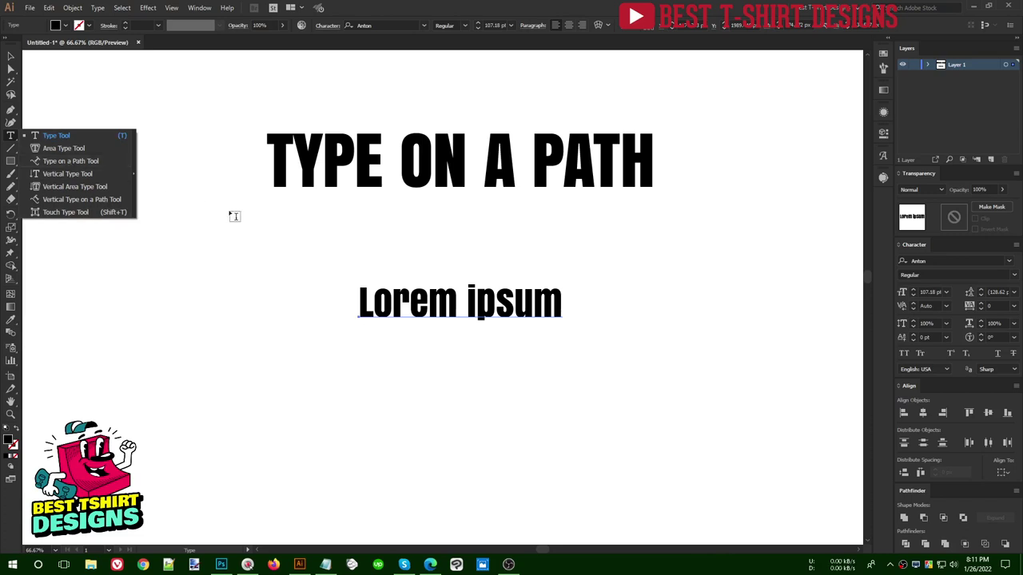
{"action": "left_click", "coordinate": [14, 56]}
{"action": "left_click", "coordinate": [126, 201]}
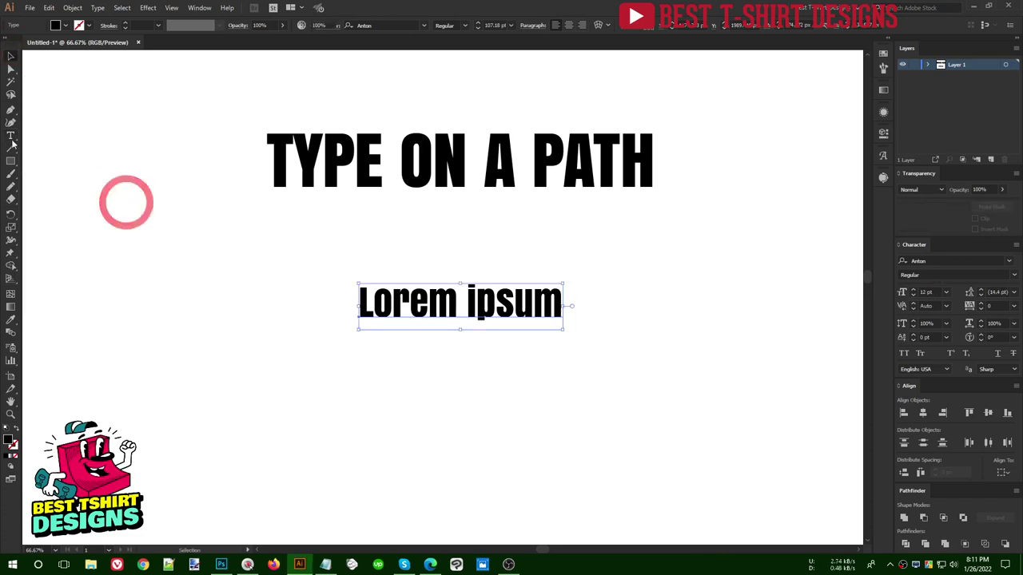
Add a second text reading "ddfdfdfe", enlarge it to about 148 pt and place it below the Lorem ipsum text.
{"action": "key", "text": "t"}
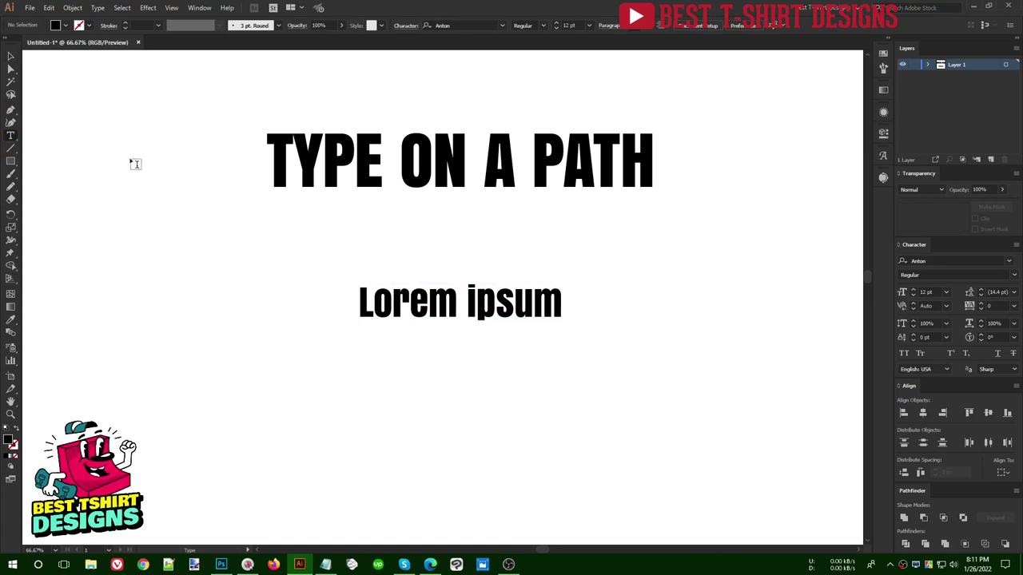
{"action": "left_click", "coordinate": [605, 253]}
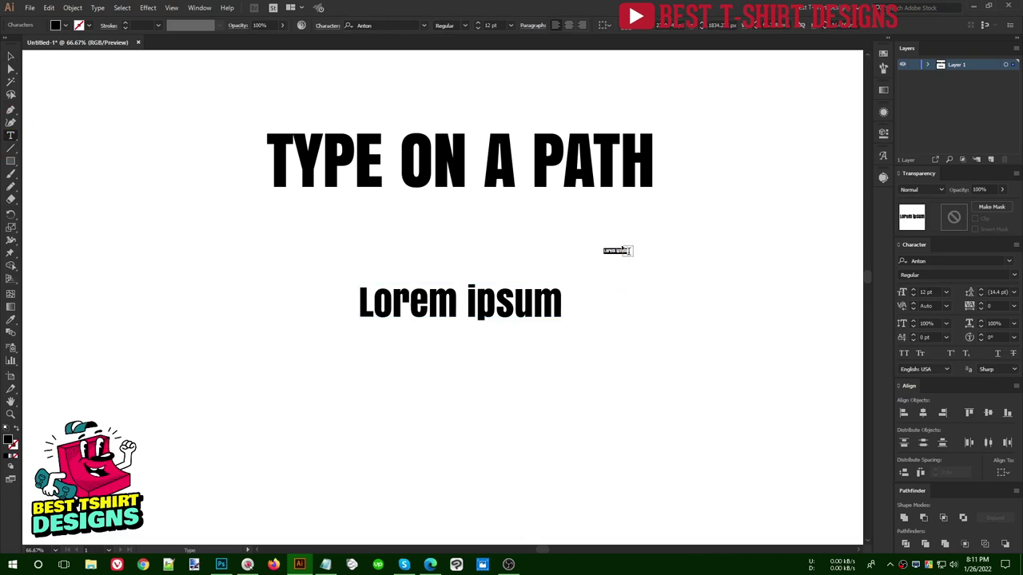
{"action": "type", "text": "ddfdfdfe"}
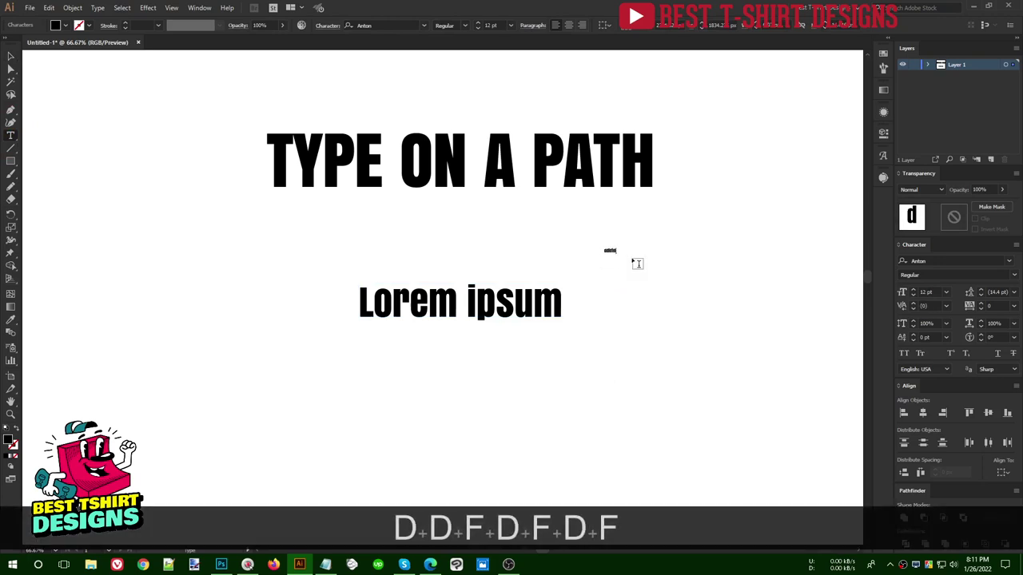
{"action": "left_click", "coordinate": [11, 55]}
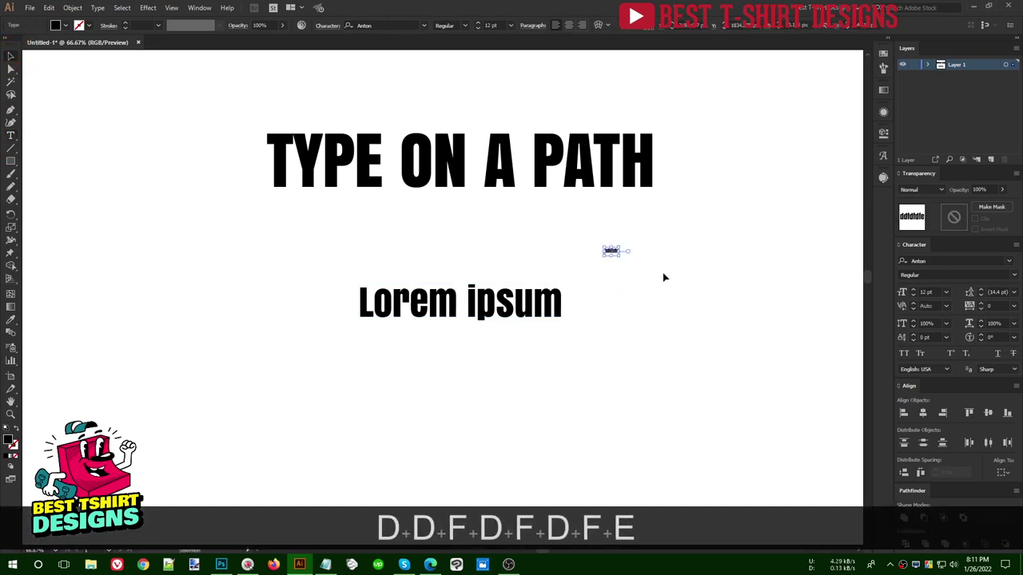
{"action": "left_click_drag", "start_coordinate": [620, 253], "coordinate": [779, 360]}
{"action": "left_click_drag", "start_coordinate": [731, 300], "coordinate": [550, 395]}
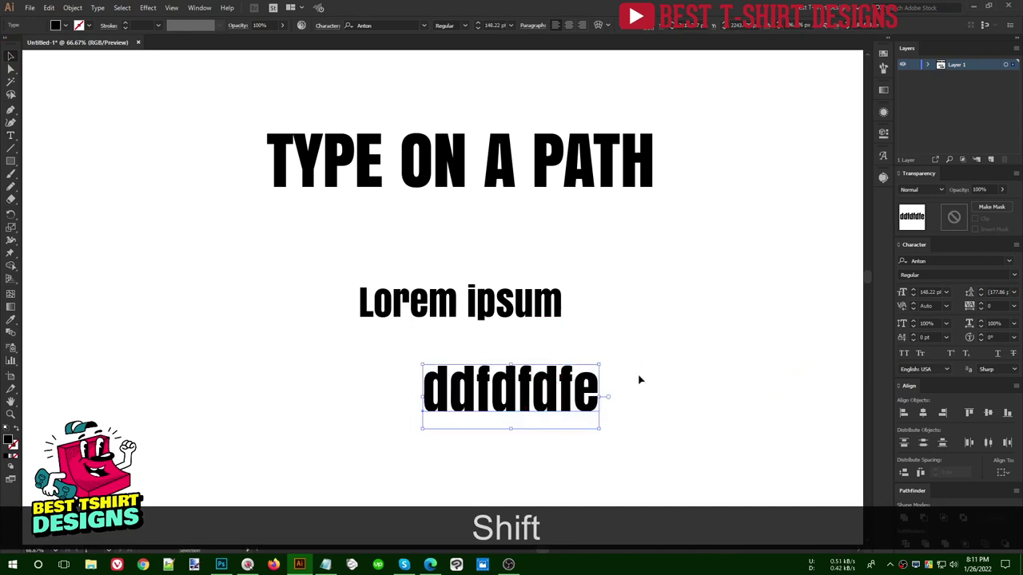
{"action": "left_click", "coordinate": [200, 211]}
{"action": "left_click_drag", "start_coordinate": [11, 136], "coordinate": [57, 166]}
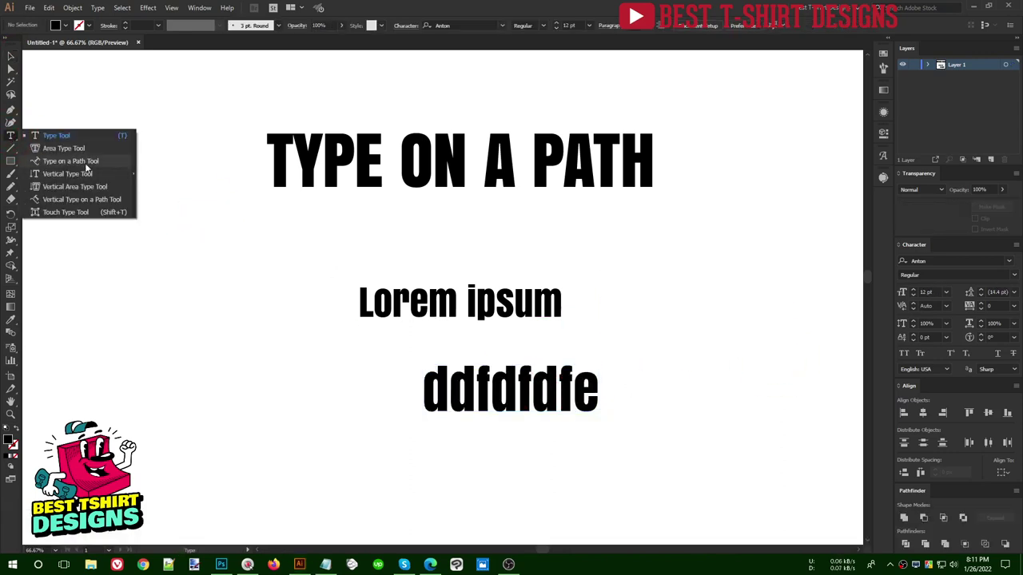
{"action": "left_click", "coordinate": [88, 166]}
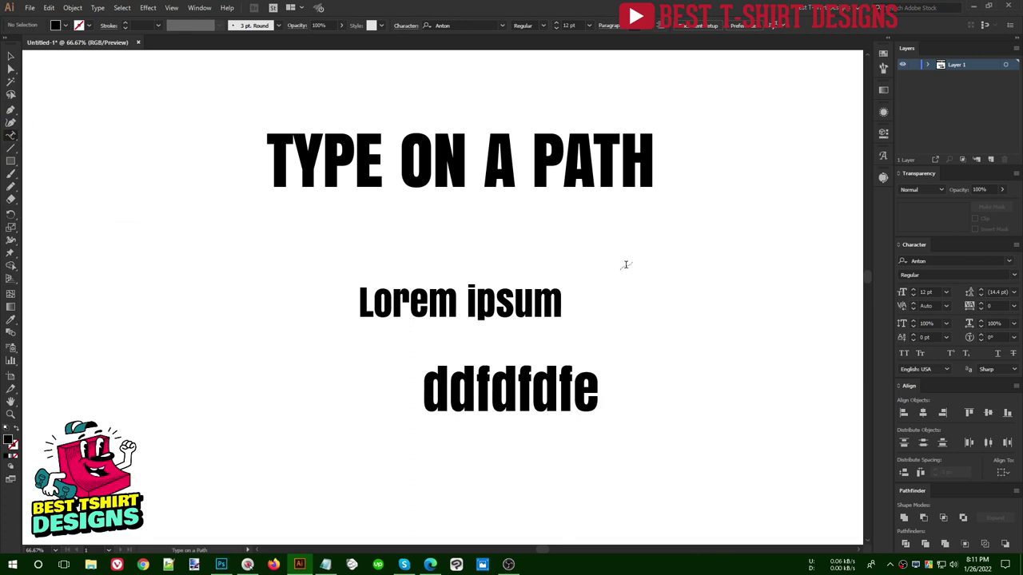
{"action": "left_click", "coordinate": [9, 56]}
Move both sample texts to the left of the title near the artboard's upper edge, and raise the title slightly.
{"action": "left_click_drag", "start_coordinate": [330, 272], "coordinate": [632, 452]}
{"action": "scroll", "coordinate": [602, 338], "scroll_direction": "down", "scroll_amount": 1}
{"action": "left_click_drag", "start_coordinate": [532, 314], "coordinate": [219, 101]}
{"action": "left_click", "coordinate": [400, 269]}
{"action": "left_click_drag", "start_coordinate": [499, 218], "coordinate": [504, 158]}
{"action": "left_click", "coordinate": [457, 237]}
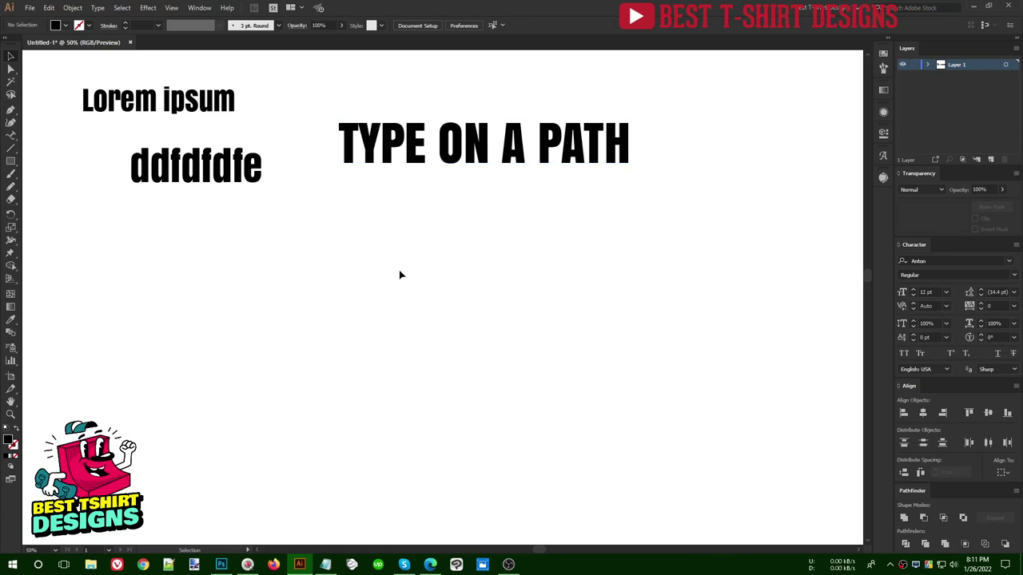
Paint a wavy open path about 824 px wide below the title with the Paintbrush and shift it slightly left.
{"action": "key", "text": "b"}
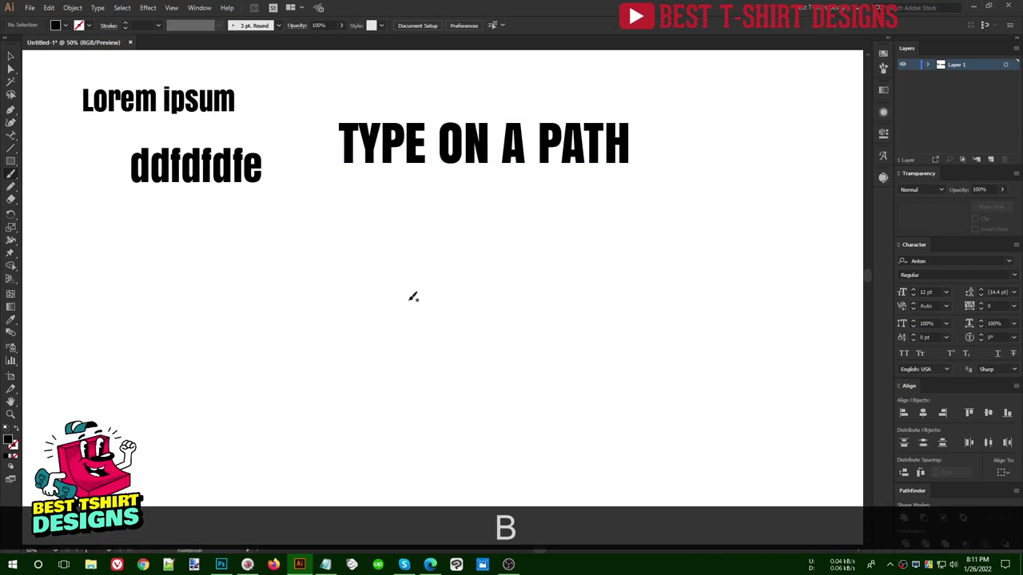
{"action": "mouse_move", "coordinate": [403, 310]}
{"action": "left_mouse_down"}
{"action": "mouse_move", "coordinate": [422, 288]}
{"action": "mouse_move", "coordinate": [577, 279]}
{"action": "mouse_move", "coordinate": [620, 246]}
{"action": "left_mouse_up"}
{"action": "key", "text": "v"}
{"action": "left_click_drag", "start_coordinate": [546, 288], "coordinate": [522, 288]}
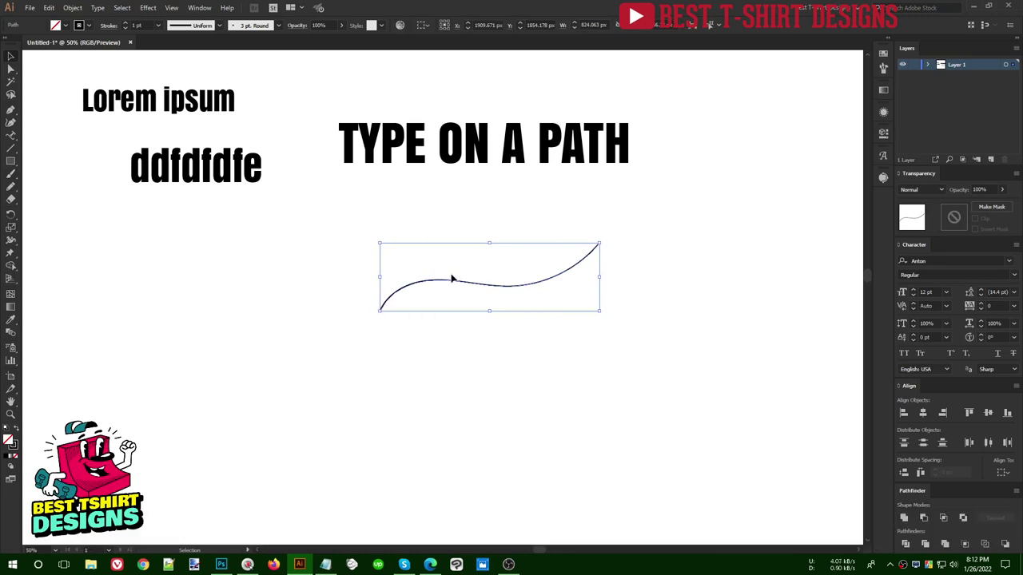
{"action": "left_click", "coordinate": [569, 295]}
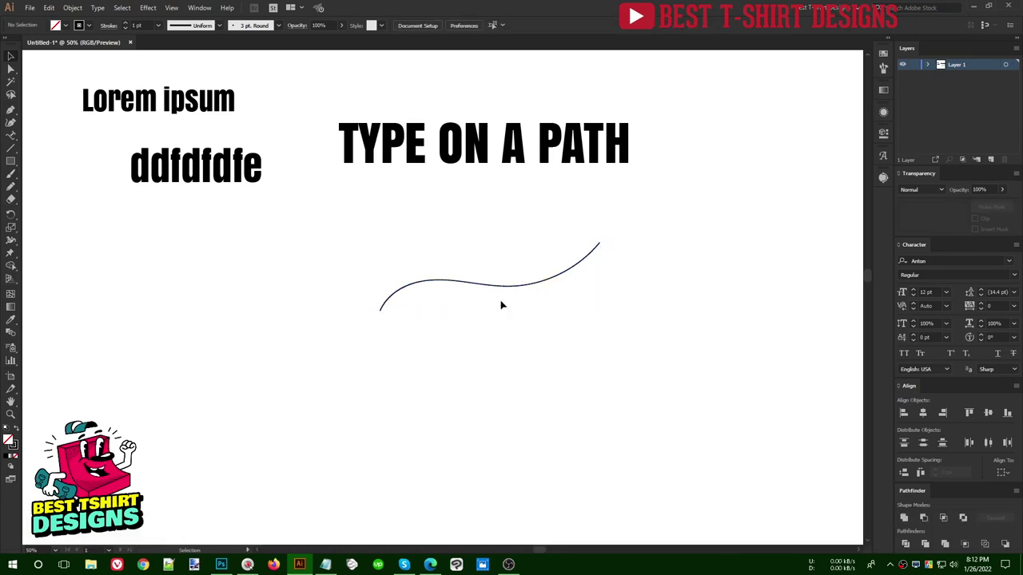
Paint three more open curves around the first one: a hooked curve, a short shallow arc and a wavy line about 919 px wide.
{"action": "key", "text": "b"}
{"action": "mouse_move", "coordinate": [418, 374]}
{"action": "left_mouse_down"}
{"action": "mouse_move", "coordinate": [457, 361]}
{"action": "mouse_move", "coordinate": [609, 371]}
{"action": "mouse_move", "coordinate": [638, 345]}
{"action": "mouse_move", "coordinate": [640, 318]}
{"action": "mouse_move", "coordinate": [572, 302]}
{"action": "left_mouse_up"}
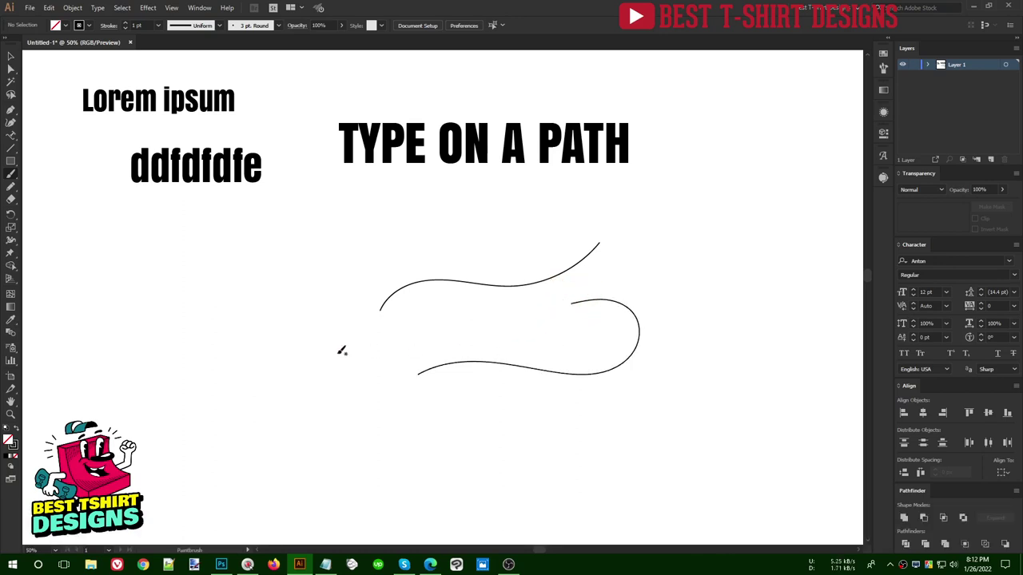
{"action": "left_click_drag", "start_coordinate": [236, 328], "coordinate": [373, 358]}
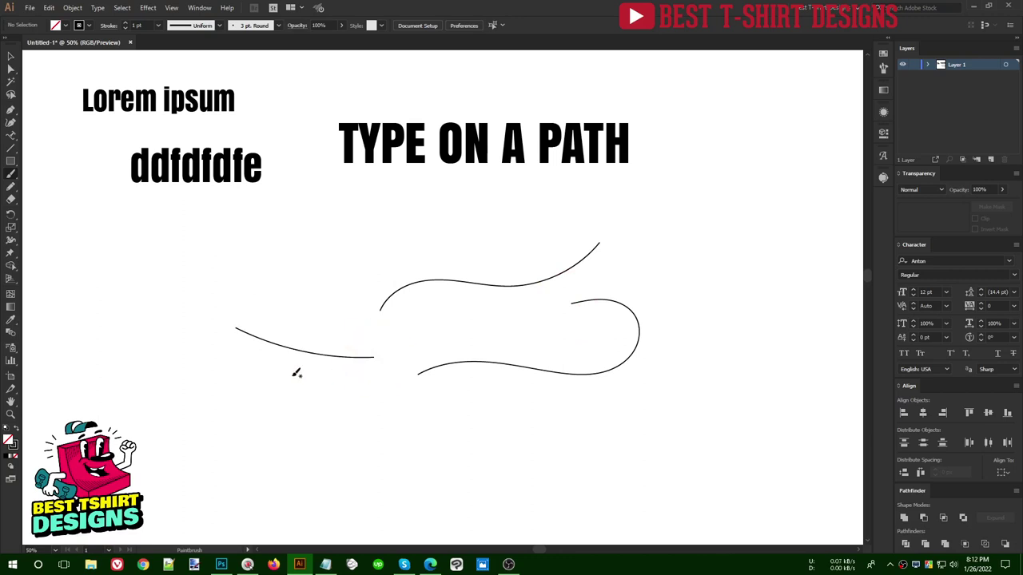
{"action": "mouse_move", "coordinate": [213, 281]}
{"action": "left_mouse_down"}
{"action": "mouse_move", "coordinate": [268, 296]}
{"action": "mouse_move", "coordinate": [315, 269]}
{"action": "mouse_move", "coordinate": [459, 242]}
{"action": "left_mouse_up"}
{"action": "key", "text": "v"}
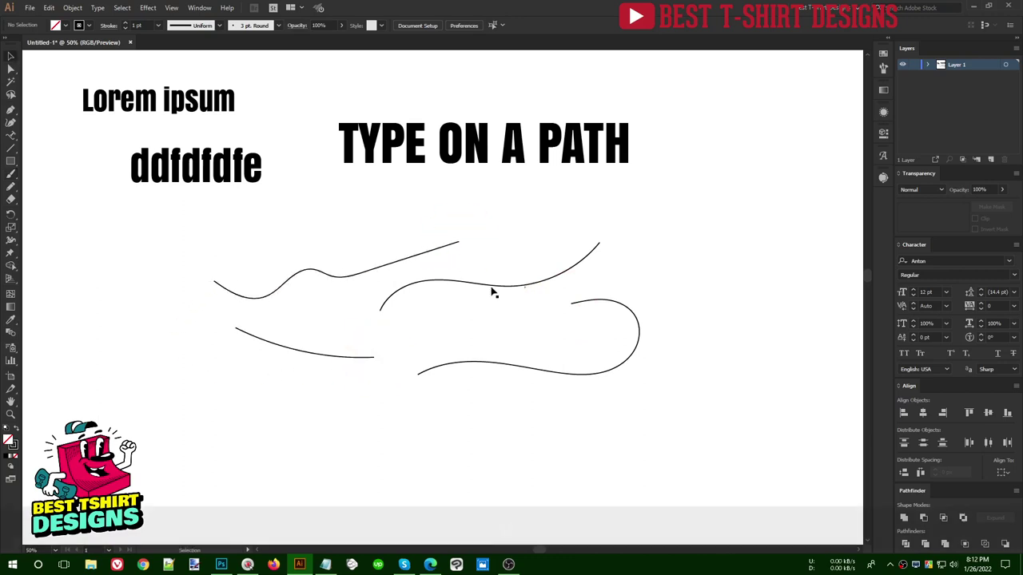
Place the text "text demo text demo" along the upper-left wavy line with the Type on a Path tool.
{"action": "left_click", "coordinate": [382, 269]}
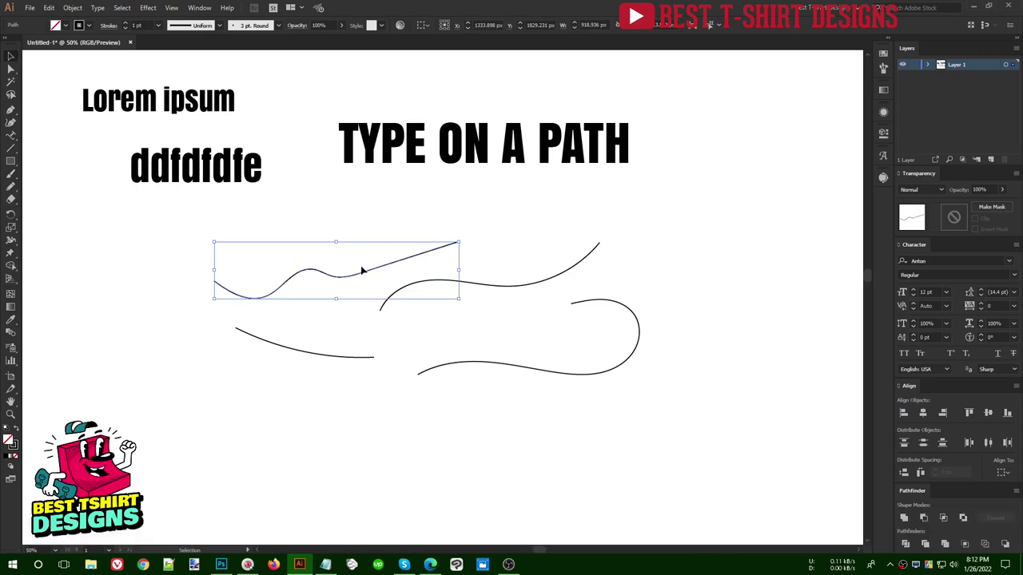
{"action": "left_click_drag", "start_coordinate": [14, 139], "coordinate": [64, 163]}
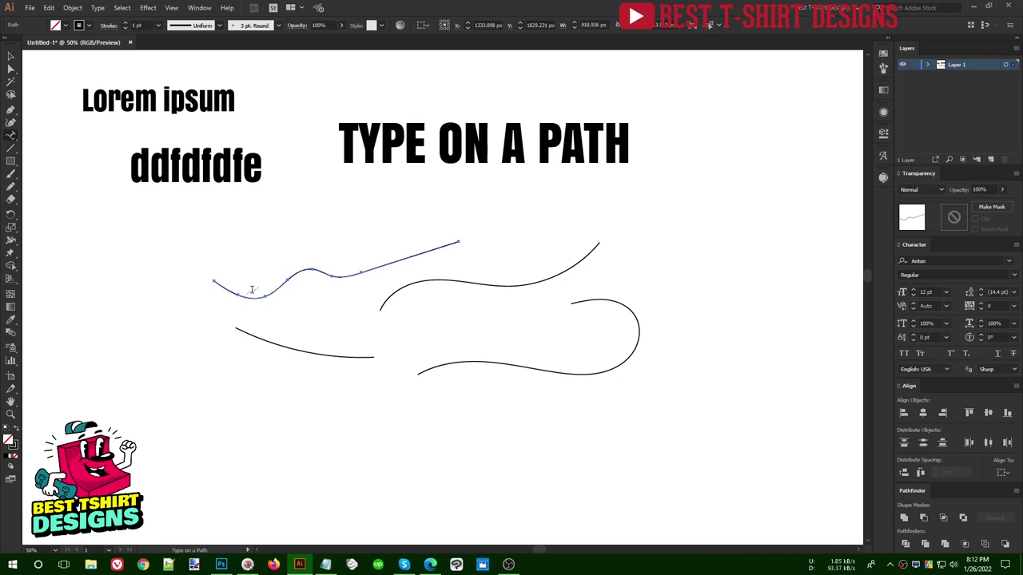
{"action": "left_click", "coordinate": [213, 280]}
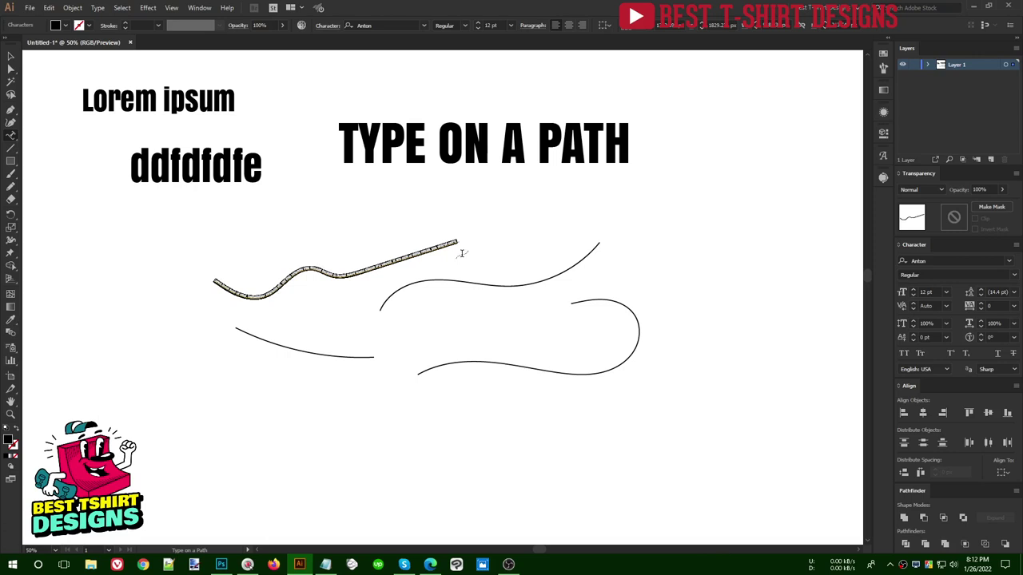
{"action": "type", "text": "text demo text demo"}
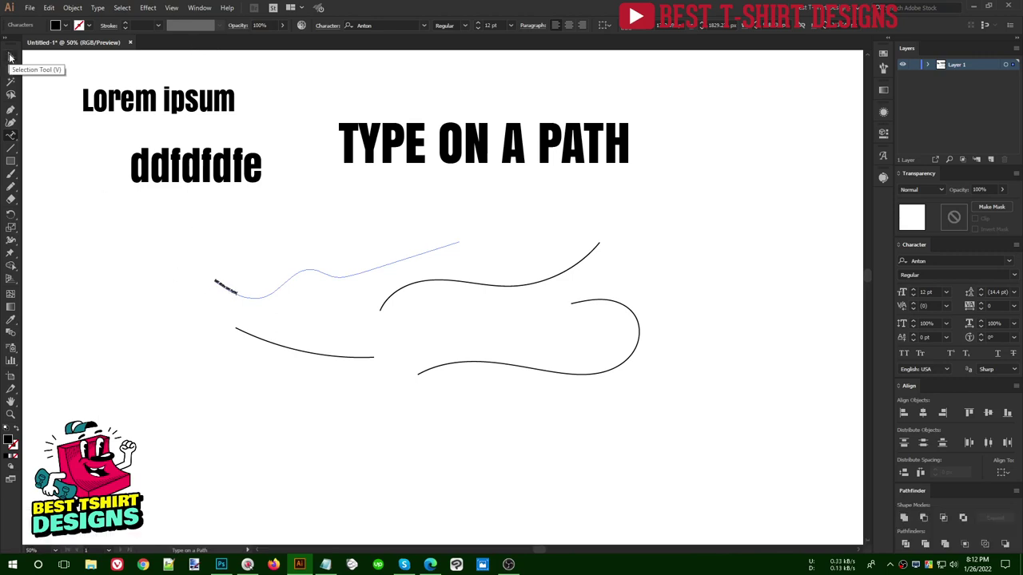
{"action": "left_click", "coordinate": [10, 56]}
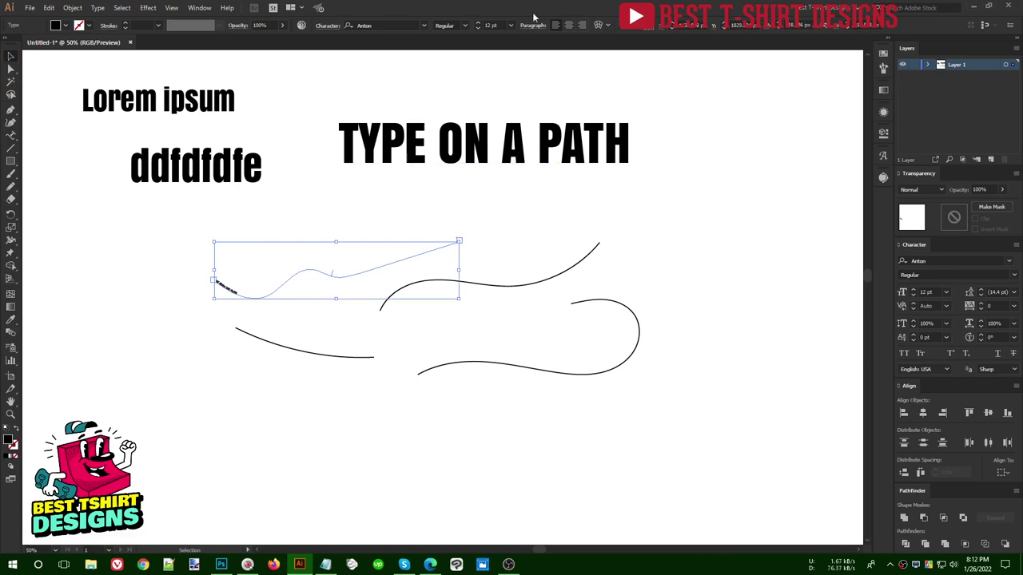
Set the path text's font size to 90 pt and move it below the other curves, near the artboard's lower left.
{"action": "scroll", "coordinate": [493, 24], "scroll_direction": "up", "scroll_amount": 5}
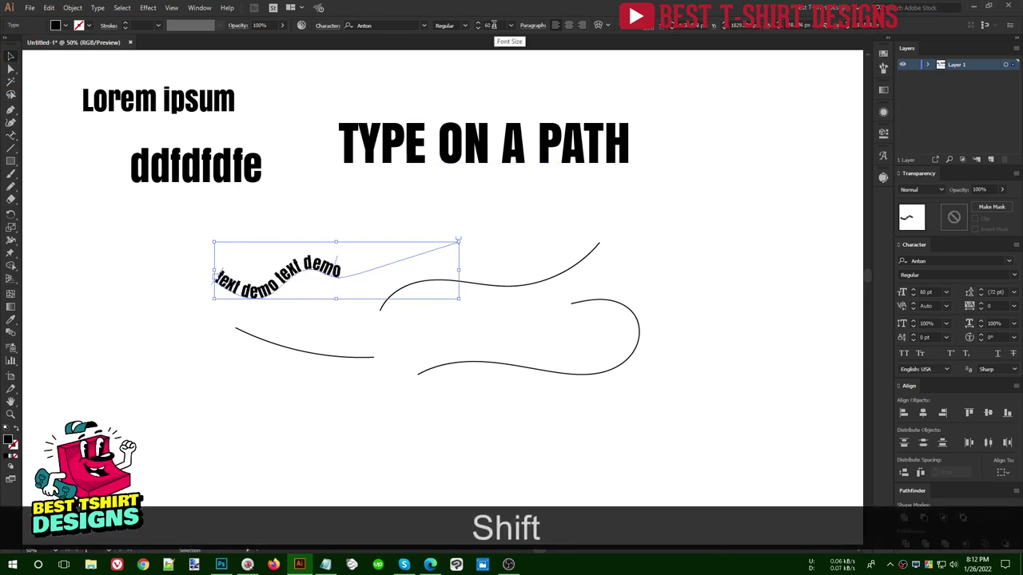
{"action": "scroll", "coordinate": [493, 24], "scroll_direction": "up", "scroll_amount": 3}
{"action": "scroll", "coordinate": [493, 25], "scroll_direction": "down", "scroll_amount": 1}
{"action": "scroll", "coordinate": [493, 25], "scroll_direction": "down", "scroll_amount": 1}
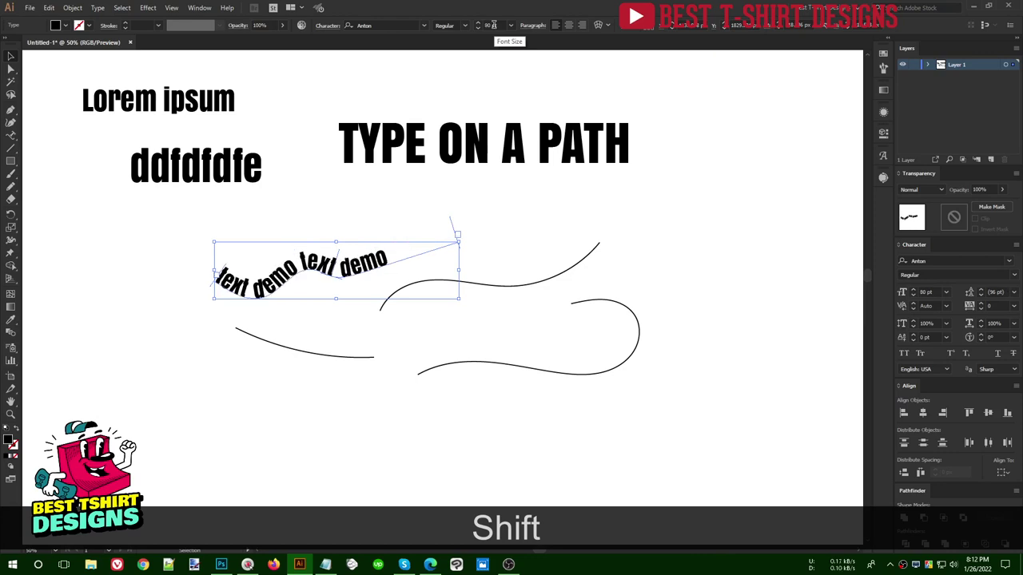
{"action": "scroll", "coordinate": [493, 25], "scroll_direction": "up", "scroll_amount": 1}
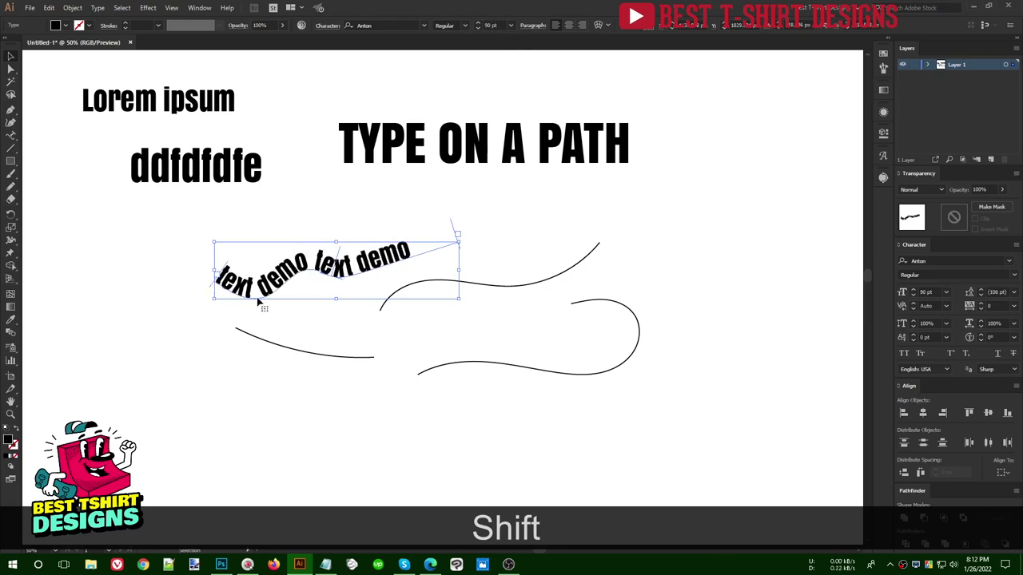
{"action": "left_click_drag", "start_coordinate": [389, 271], "coordinate": [350, 467]}
Fill the wavy curve directly below the title with the path text "dkosekdjfdofkejfoekdfdoe", starting at its left end.
{"action": "left_click", "coordinate": [472, 286]}
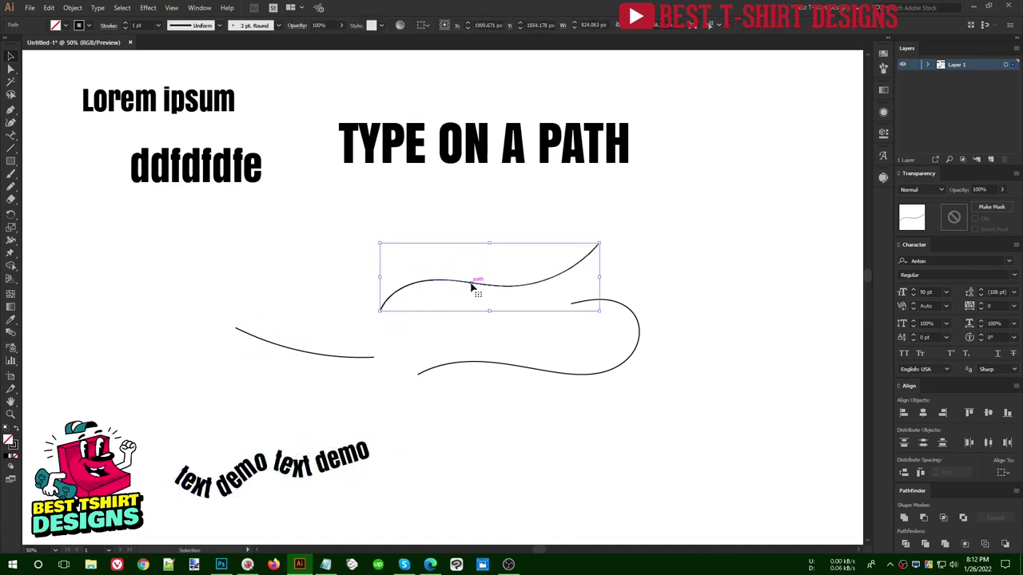
{"action": "left_click", "coordinate": [11, 136]}
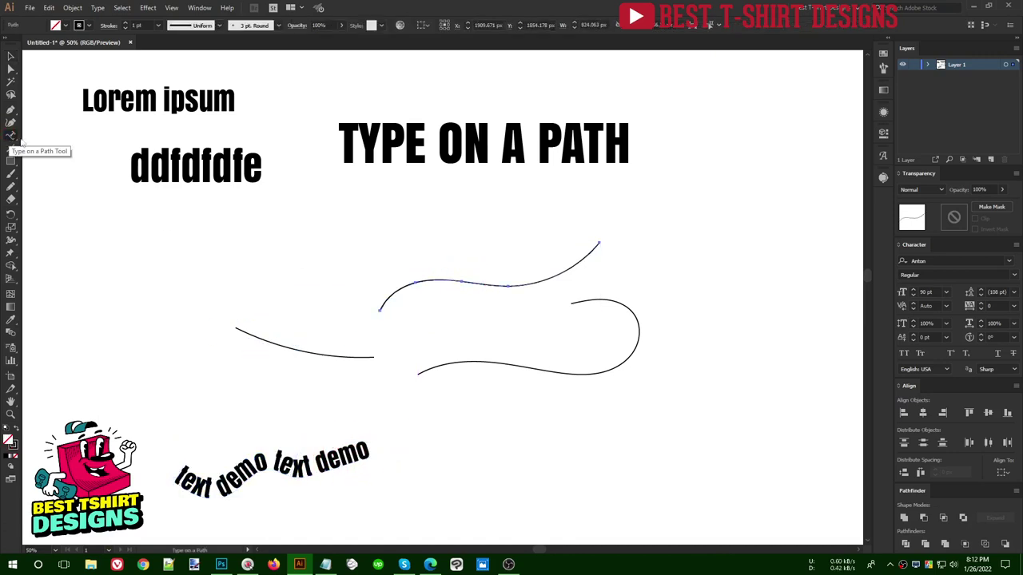
{"action": "left_click", "coordinate": [381, 309]}
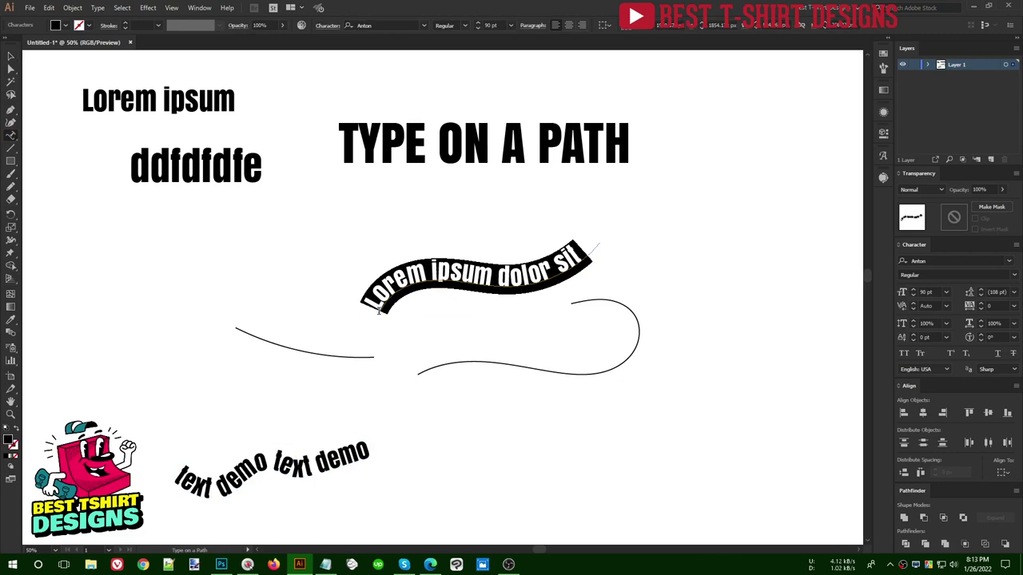
{"action": "type", "text": "dkose"}
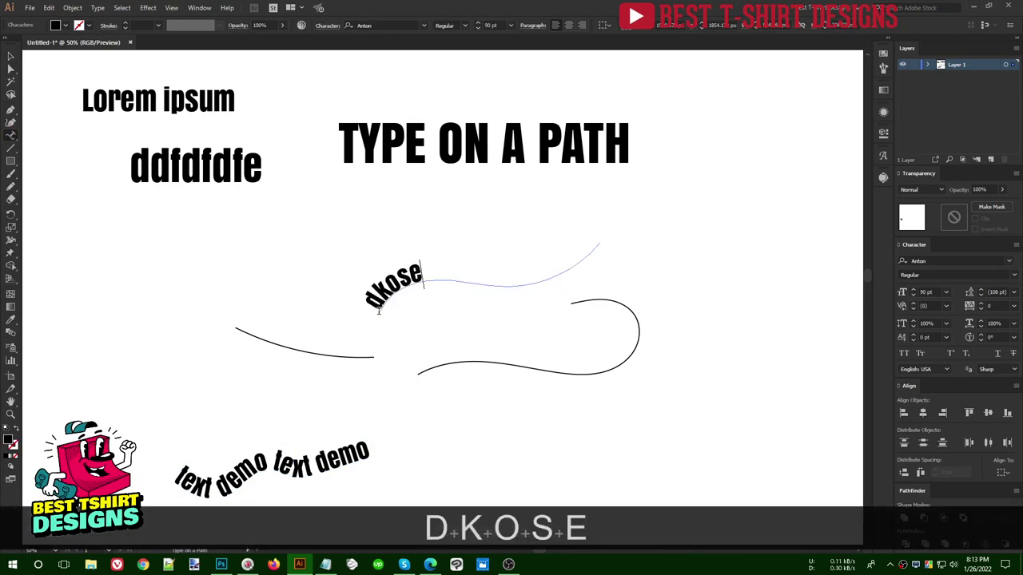
{"action": "type", "text": "kdjfdofkejfoekdfdoe"}
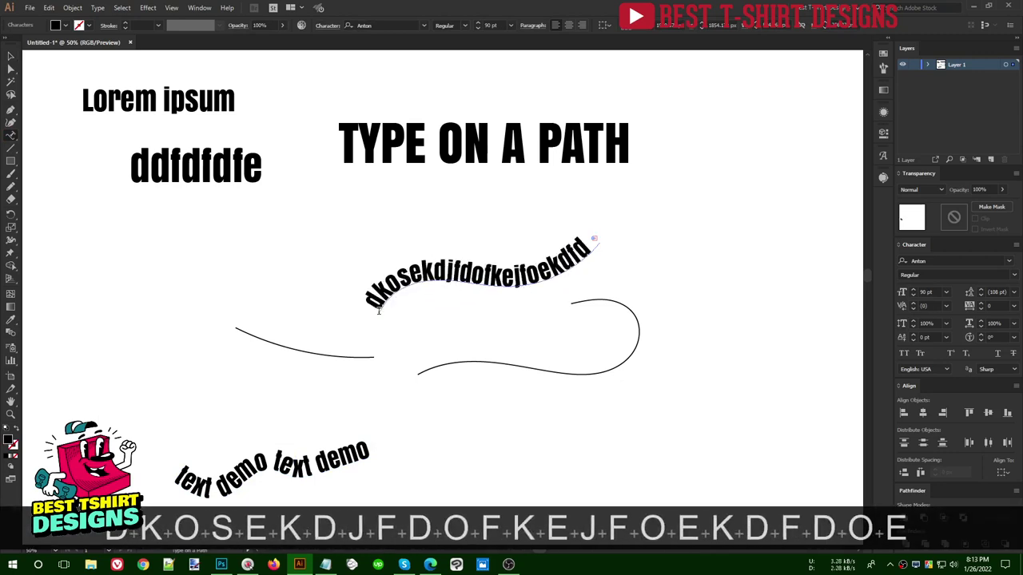
Delete all the curves and path texts below the title and the two sample texts.
{"action": "key", "text": "BackSpace"}
{"action": "key", "text": "BackSpace"}
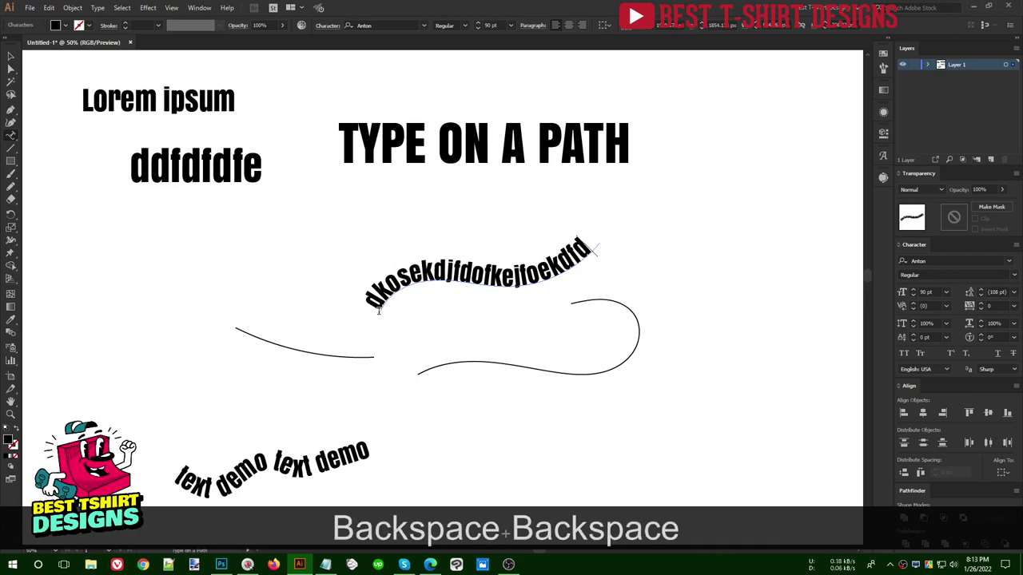
{"action": "left_click", "coordinate": [12, 55]}
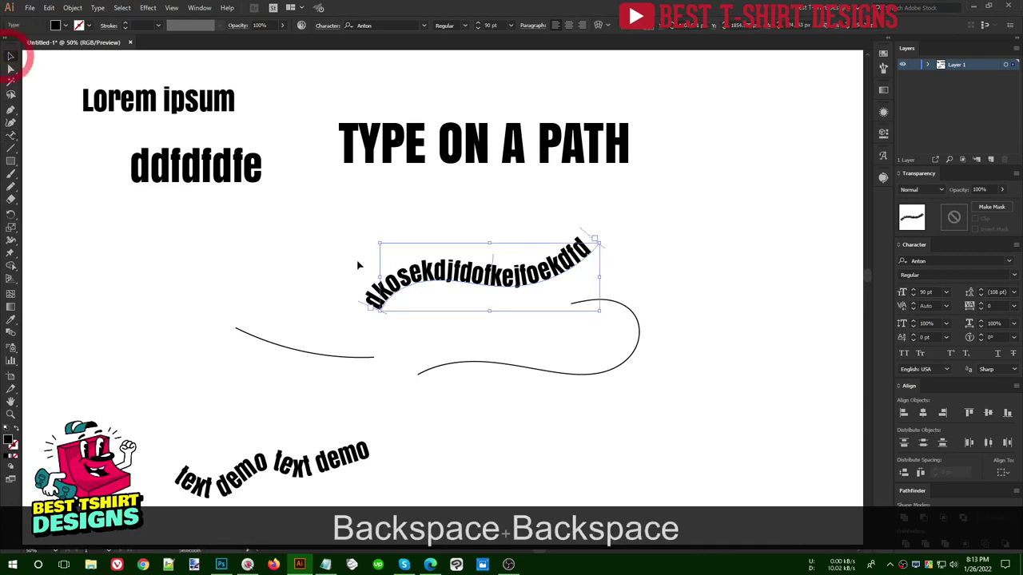
{"action": "left_click", "coordinate": [352, 216]}
{"action": "left_click_drag", "start_coordinate": [194, 260], "coordinate": [650, 504]}
{"action": "key", "text": "Delete"}
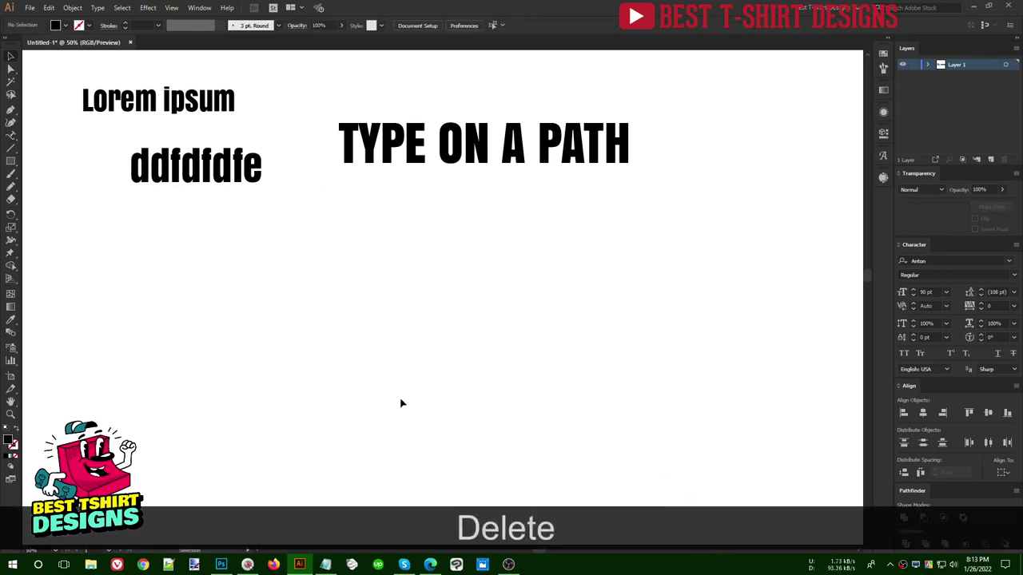
Draw a circle about 732 px wide below the title and swap its black fill to the stroke.
{"action": "left_click_drag", "start_coordinate": [11, 161], "coordinate": [48, 187]}
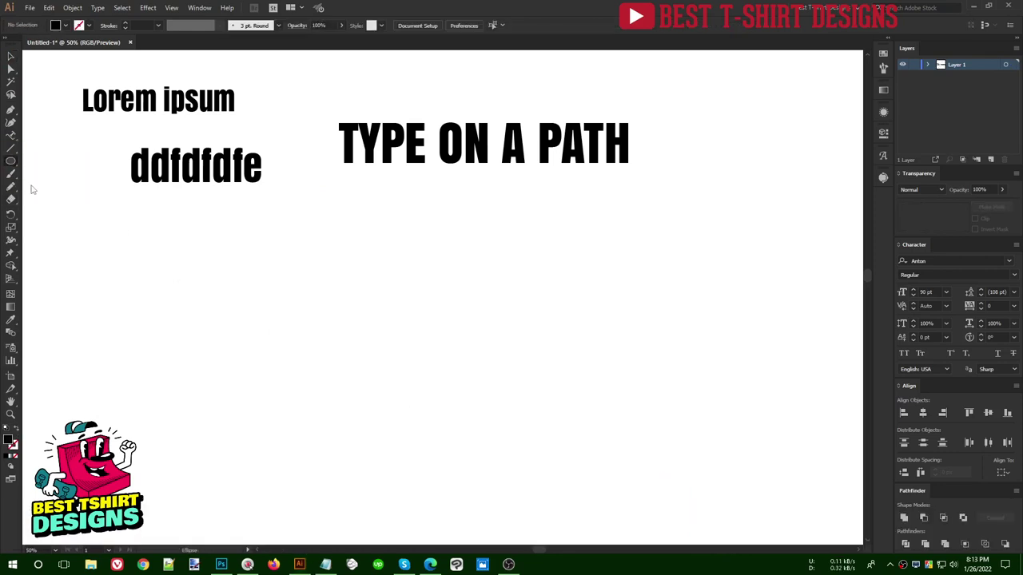
{"action": "left_click_drag", "start_coordinate": [478, 330], "coordinate": [574, 386]}
{"action": "key", "text": "v"}
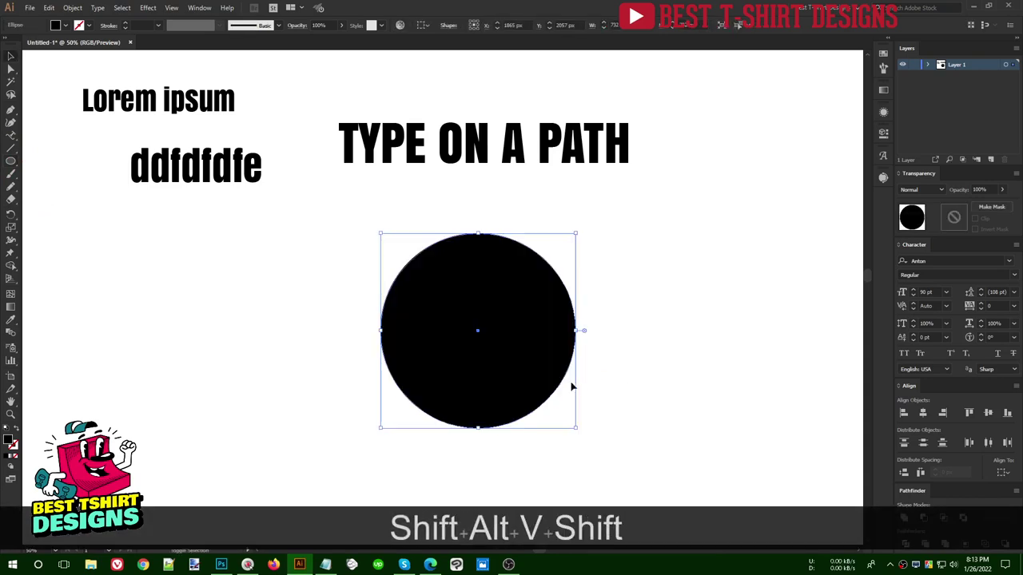
{"action": "key", "text": "shift"}
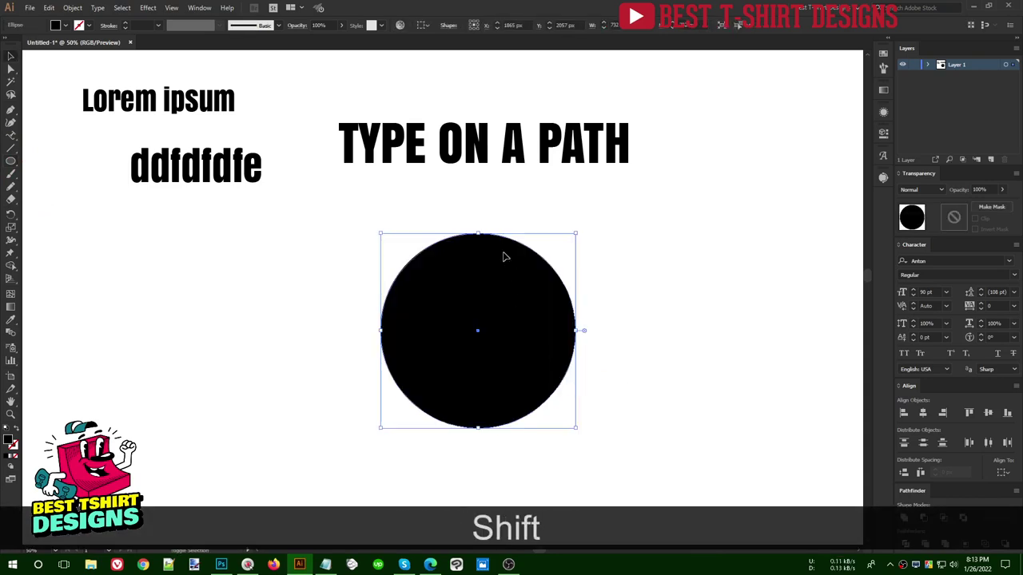
{"action": "key", "text": "shift+x"}
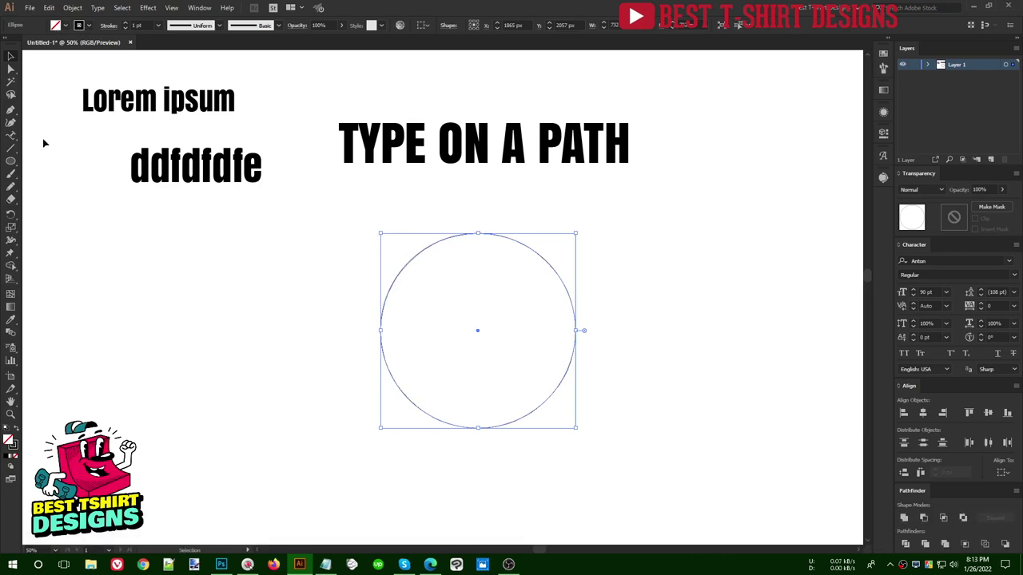
Try placing placeholder path text around the circle from its leftmost point, and undo it.
{"action": "left_click", "coordinate": [10, 136]}
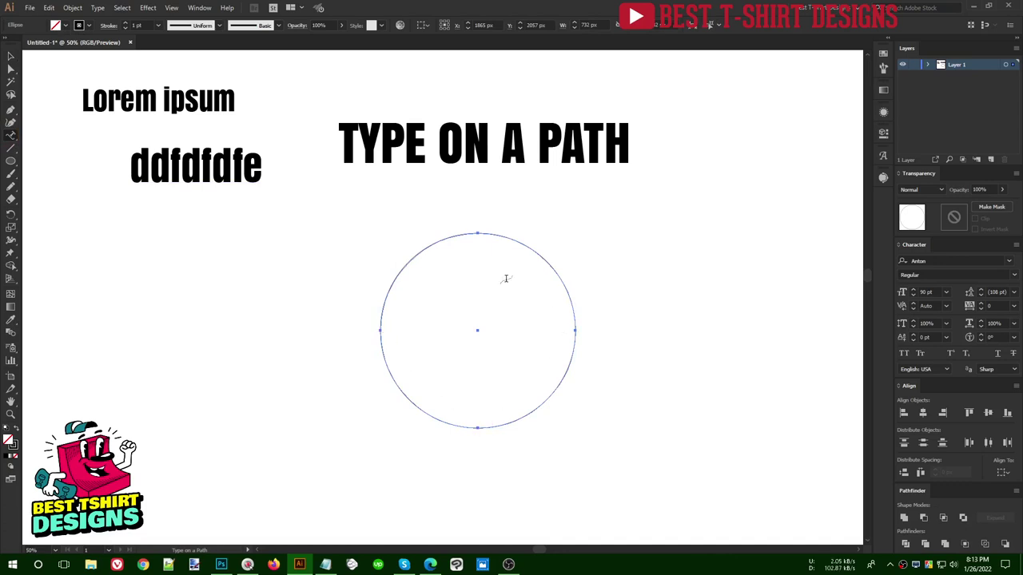
{"action": "left_click", "coordinate": [380, 327]}
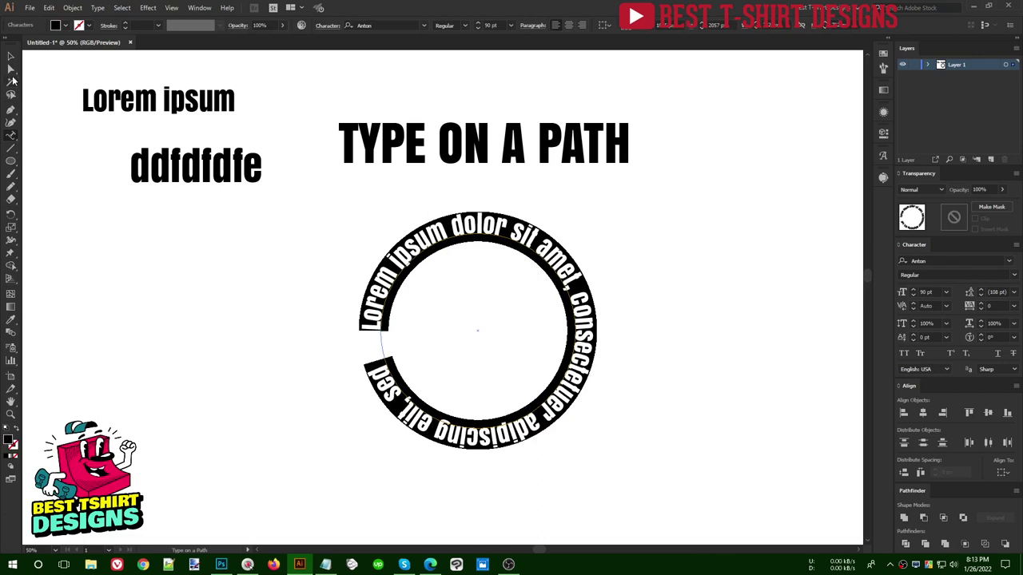
{"action": "left_click", "coordinate": [9, 56]}
{"action": "key", "text": "ctrl+z"}
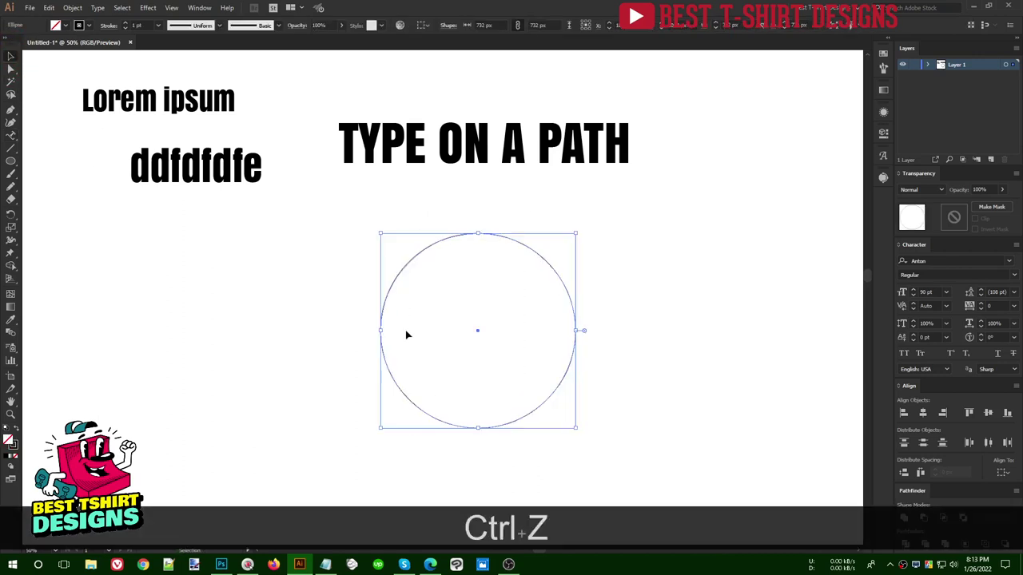
Move the circle down to free space below the title and draw a horizontal line about 1250 px long there.
{"action": "left_click_drag", "start_coordinate": [424, 253], "coordinate": [409, 363]}
{"action": "left_click", "coordinate": [317, 232]}
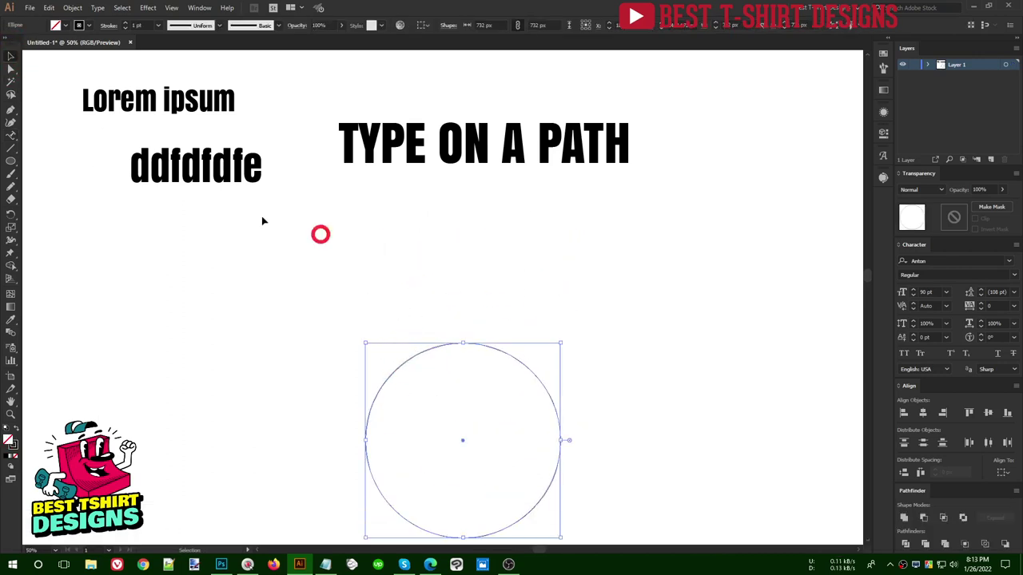
{"action": "left_click", "coordinate": [11, 148]}
{"action": "left_click_drag", "start_coordinate": [331, 235], "coordinate": [663, 240]}
{"action": "key", "text": "shift+v"}
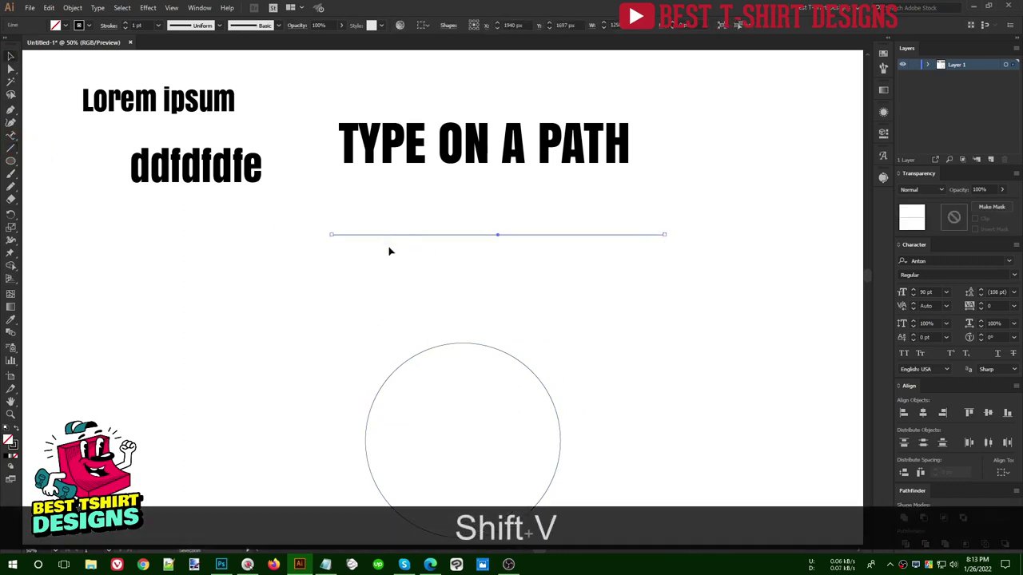
Select the title text and inspect the starting point of its baseline.
{"action": "left_click", "coordinate": [389, 251]}
{"action": "left_click", "coordinate": [519, 157]}
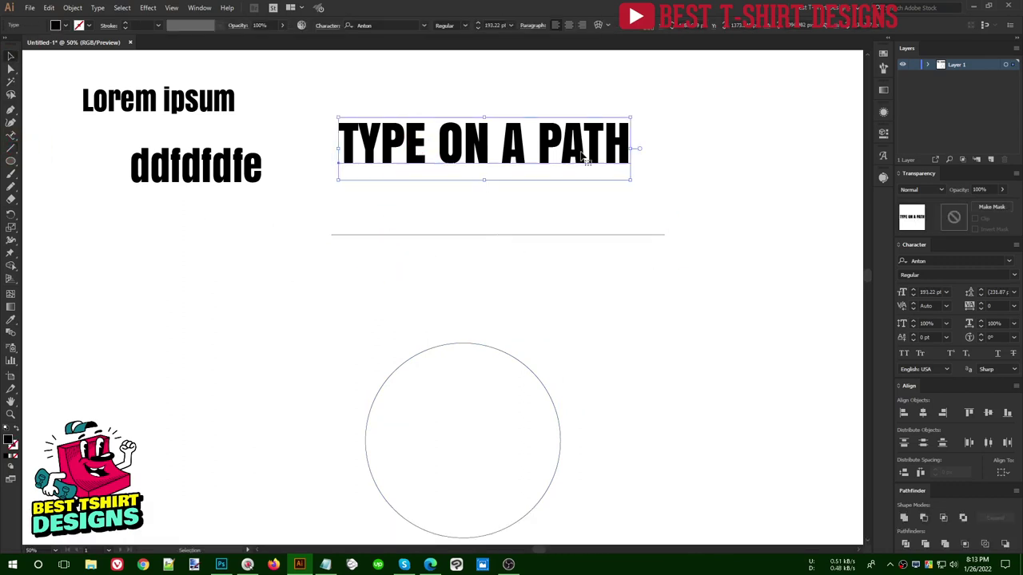
{"action": "scroll", "coordinate": [496, 94], "scroll_direction": "up", "scroll_amount": 1, "text": "alt"}
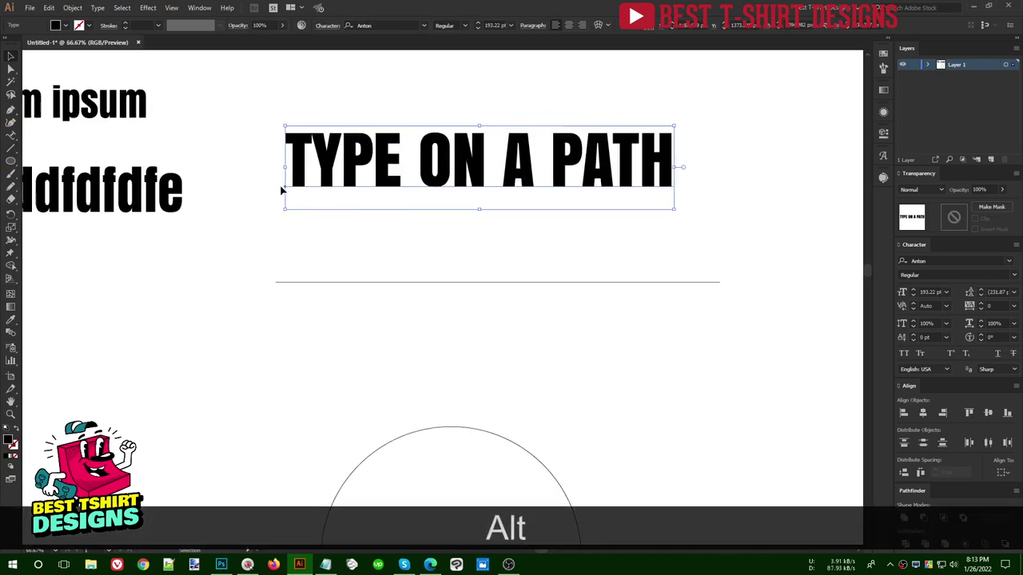
{"action": "left_click_drag", "start_coordinate": [286, 187], "coordinate": [286, 187]}
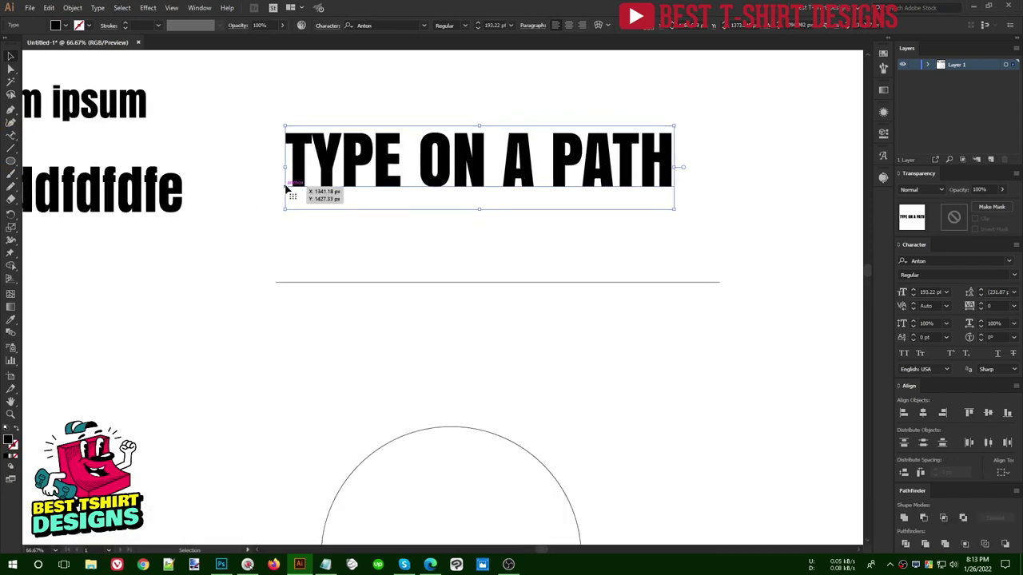
Place placeholder path text on the horizontal line, starting partway along it, and delete the line with its text.
{"action": "left_click", "coordinate": [359, 282]}
{"action": "left_click", "coordinate": [11, 137]}
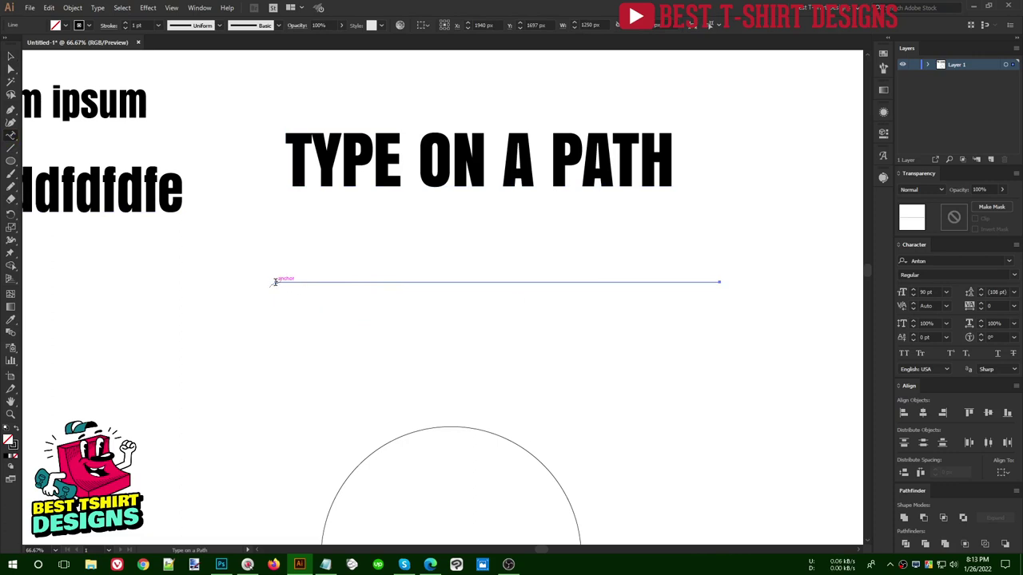
{"action": "left_click", "coordinate": [406, 280]}
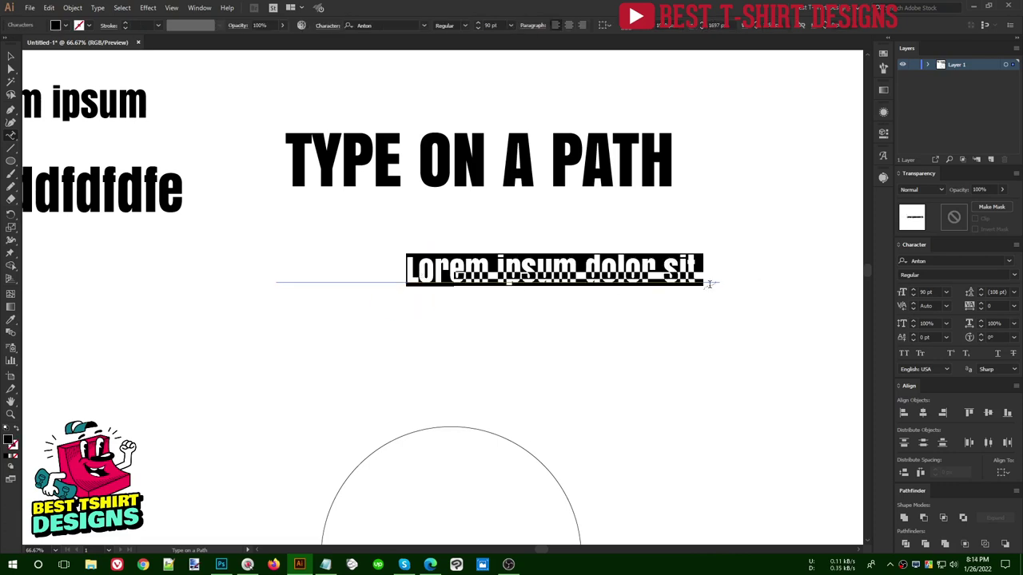
{"action": "left_click", "coordinate": [10, 55]}
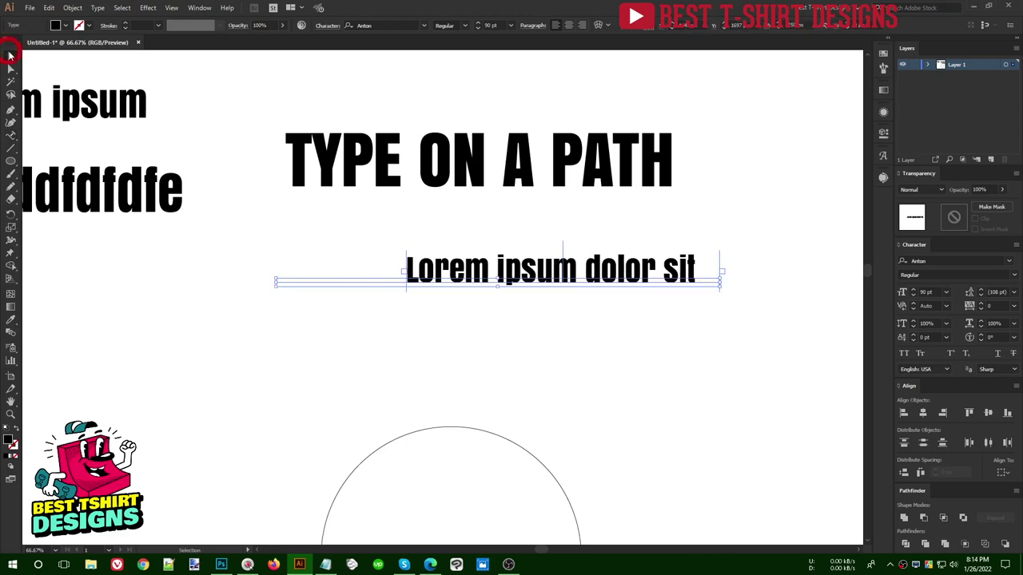
{"action": "key", "text": "Delete"}
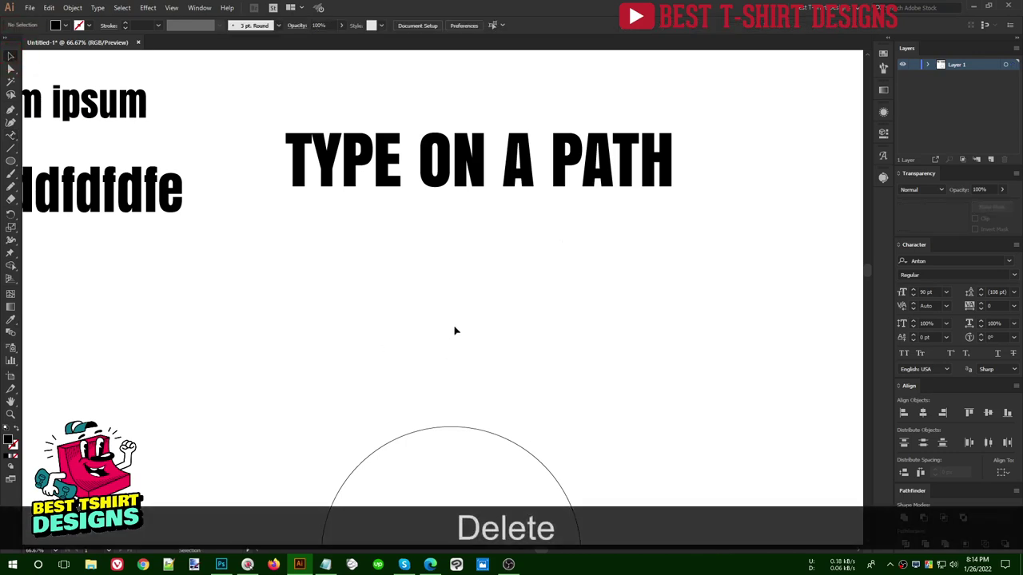
Place the text "text here text here" around the circle with the Type on a Path tool, starting at its leftmost point.
{"action": "scroll", "coordinate": [459, 326], "scroll_direction": "down", "scroll_amount": 5}
{"action": "scroll", "coordinate": [463, 312], "scroll_direction": "down", "scroll_amount": 2}
{"action": "left_click_drag", "start_coordinate": [303, 184], "coordinate": [558, 349]}
{"action": "scroll", "coordinate": [552, 335], "scroll_direction": "down", "scroll_amount": 1}
{"action": "left_click", "coordinate": [525, 251]}
{"action": "left_click_drag", "start_coordinate": [254, 222], "coordinate": [679, 425]}
{"action": "left_click_drag", "start_coordinate": [655, 465], "coordinate": [247, 107]}
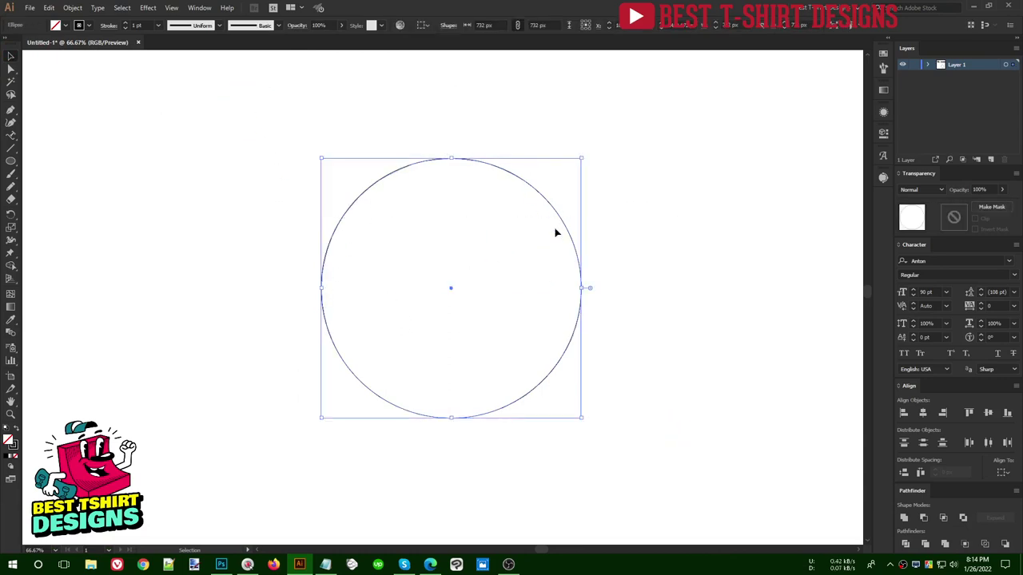
{"action": "left_click", "coordinate": [13, 136]}
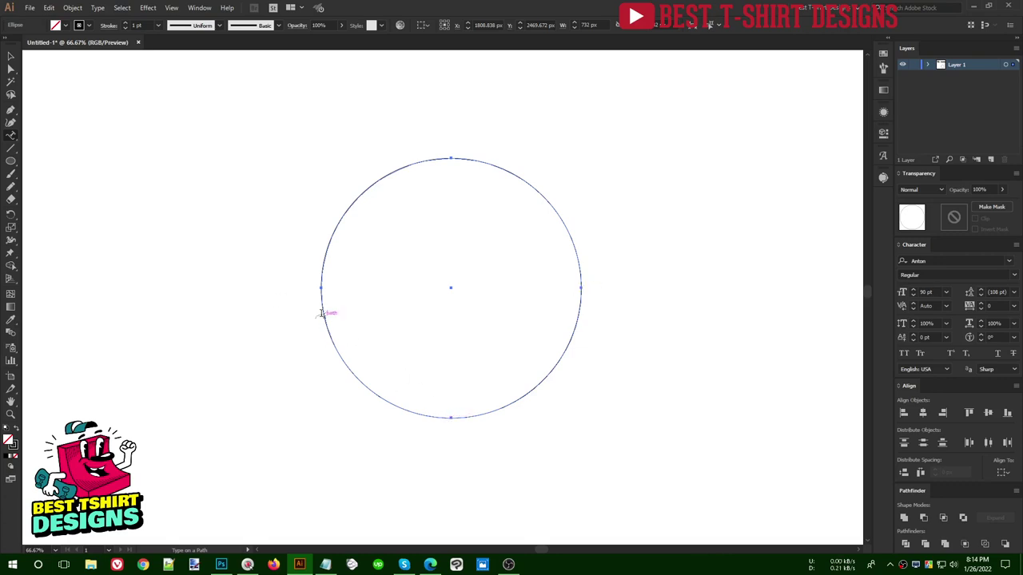
{"action": "left_click", "coordinate": [321, 286]}
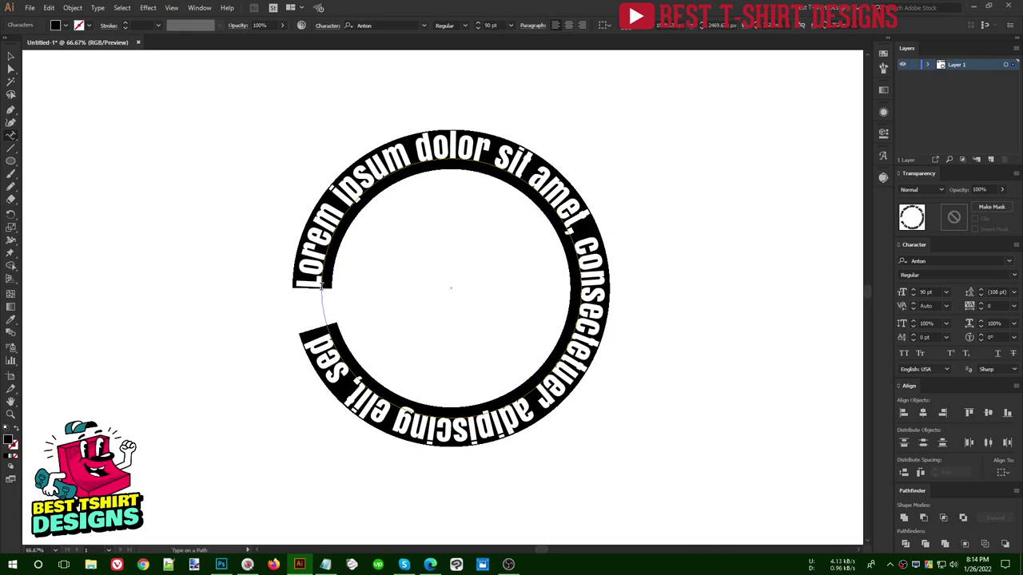
{"action": "type", "text": "text"}
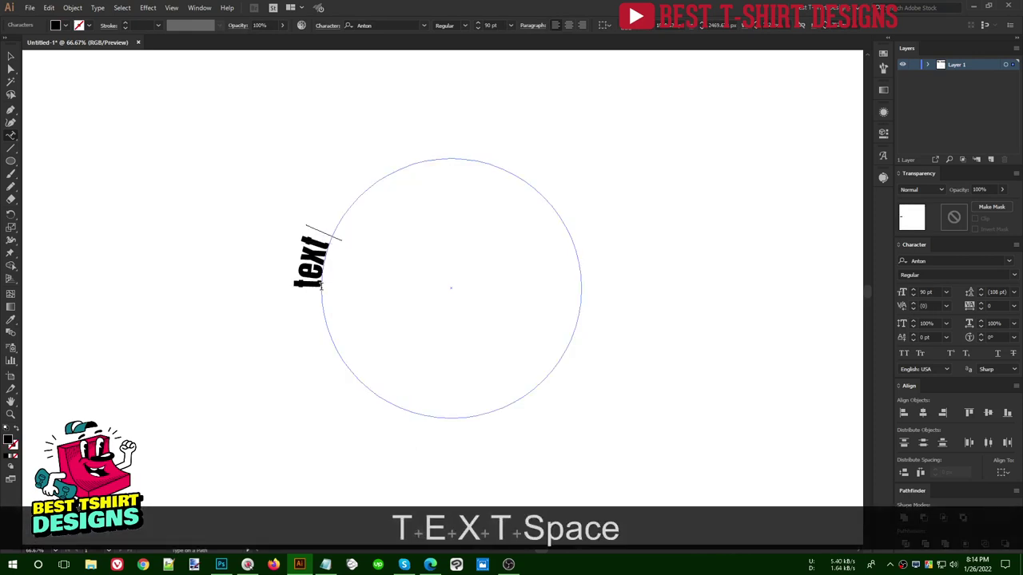
{"action": "type", "text": " here text here text here"}
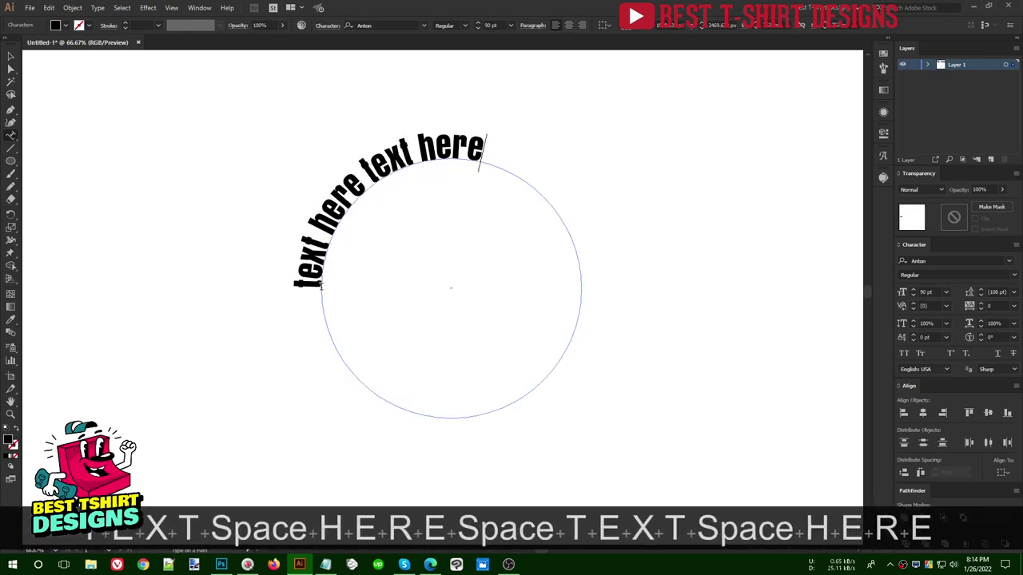
{"action": "left_click", "coordinate": [11, 56]}
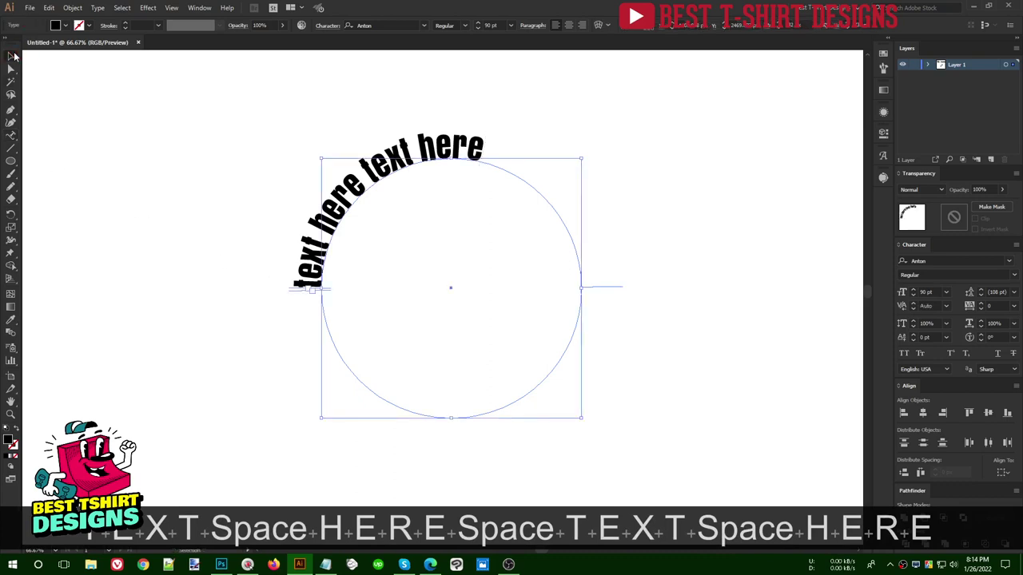
Increase the circular text's font size to 110 pt.
{"action": "key", "text": "ctrl+shift+period"}
{"action": "key", "text": "ctrl+shift+period"}
{"action": "key", "text": "ctrl+shift+period"}
{"action": "key", "text": "ctrl+shift+period"}
{"action": "key", "text": "ctrl+shift+period"}
{"action": "key", "text": "ctrl+shift+period"}
{"action": "key", "text": "ctrl+shift+period"}
{"action": "key", "text": "ctrl+shift+period"}
{"action": "key", "text": "ctrl+shift+period"}
{"action": "key", "text": "ctrl+shift+period"}
Try other fonts on the circular text, including Anydore and Antrian.
{"action": "left_click", "coordinate": [400, 24]}
{"action": "scroll", "coordinate": [400, 25], "scroll_direction": "down", "scroll_amount": 2}
{"action": "scroll", "coordinate": [400, 24], "scroll_direction": "up", "scroll_amount": 2}
{"action": "scroll", "coordinate": [400, 25], "scroll_direction": "down", "scroll_amount": 1}
{"action": "scroll", "coordinate": [400, 24], "scroll_direction": "up", "scroll_amount": 1}
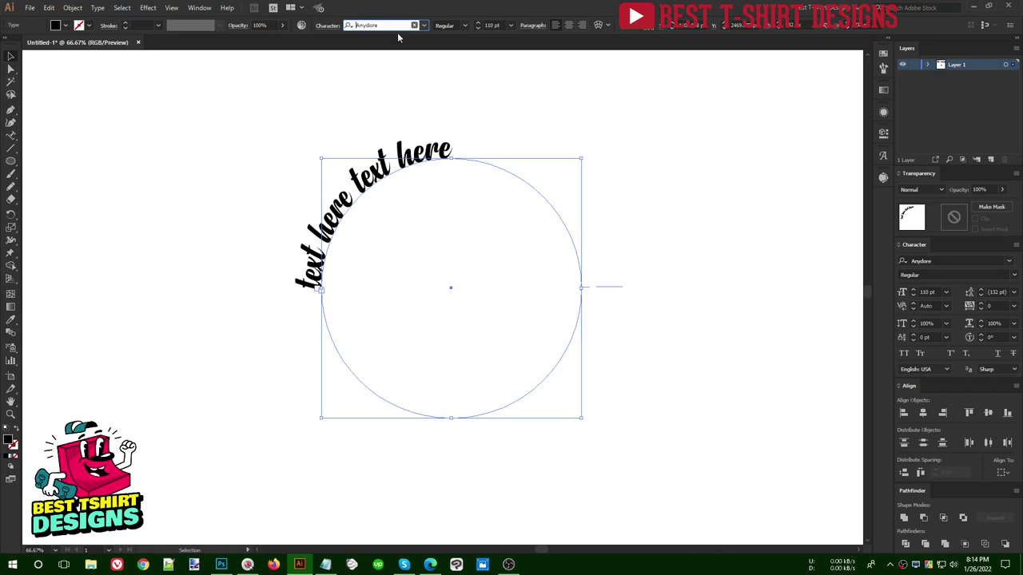
{"action": "right_click", "coordinate": [413, 154]}
{"action": "mouse_move", "coordinate": [452, 202]}
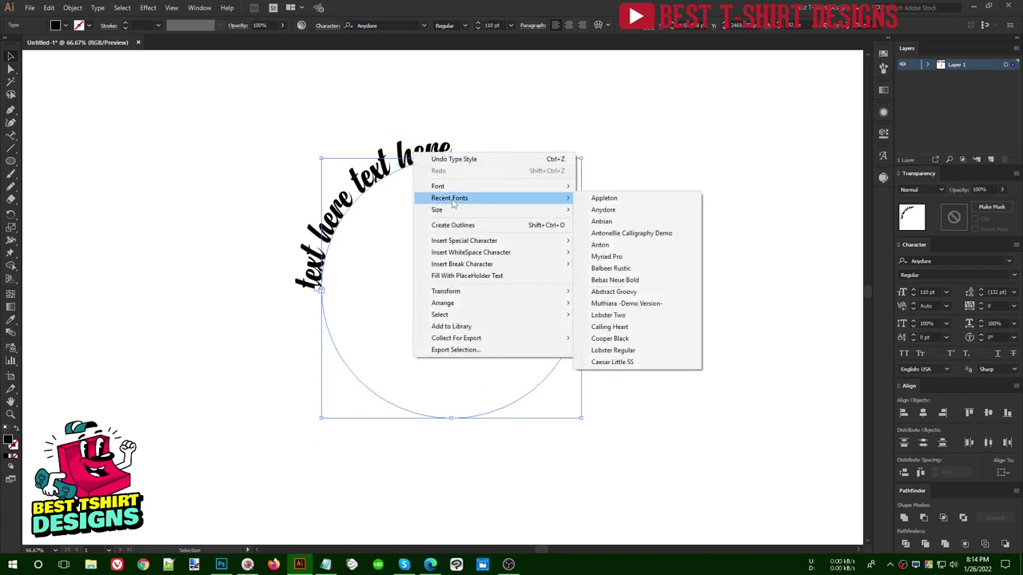
{"action": "left_click", "coordinate": [601, 221]}
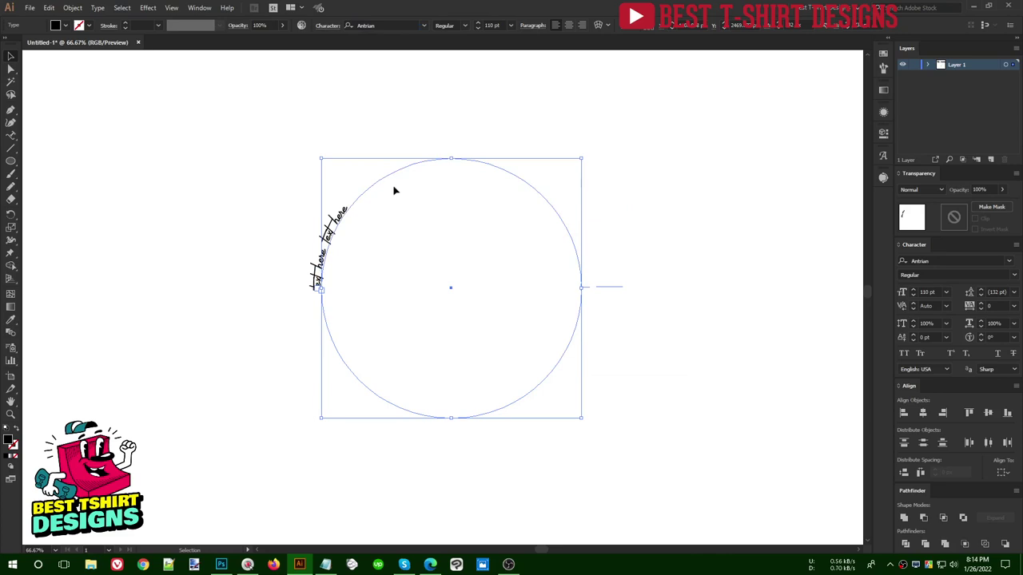
Set the circular text in the Anton font with All Caps.
{"action": "right_click", "coordinate": [346, 211]}
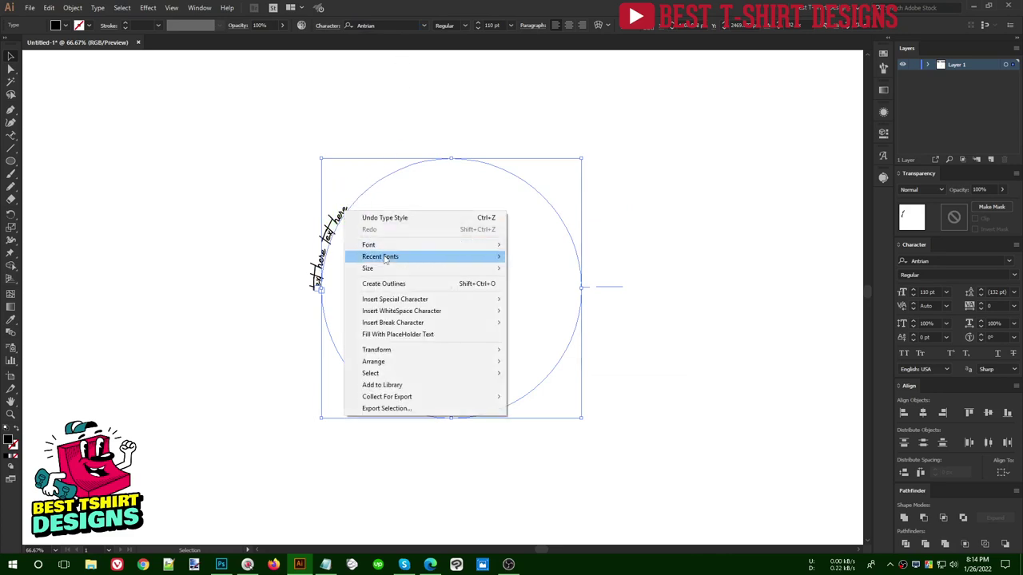
{"action": "mouse_move", "coordinate": [414, 258]}
{"action": "left_click", "coordinate": [539, 303]}
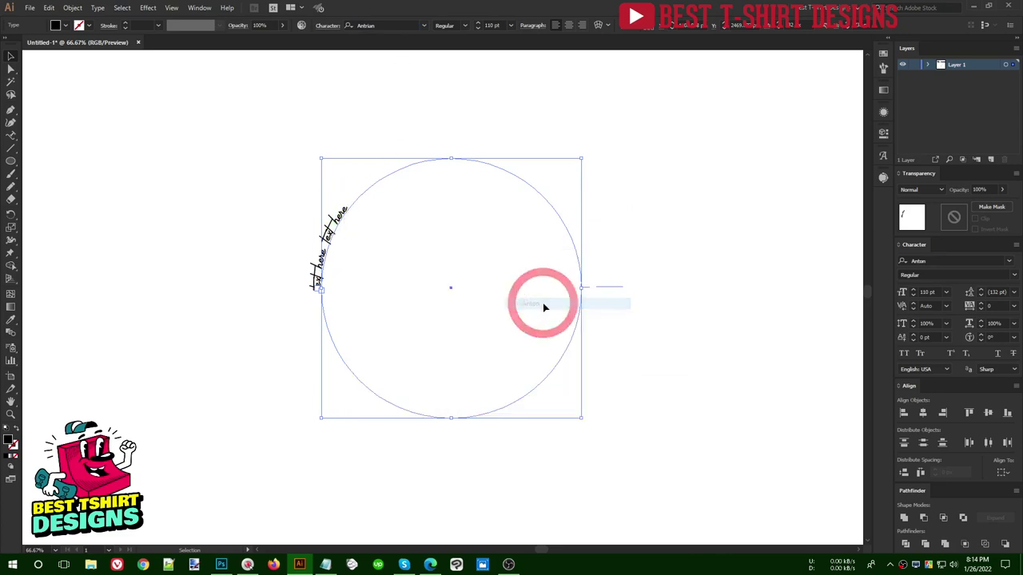
{"action": "left_click", "coordinate": [903, 353]}
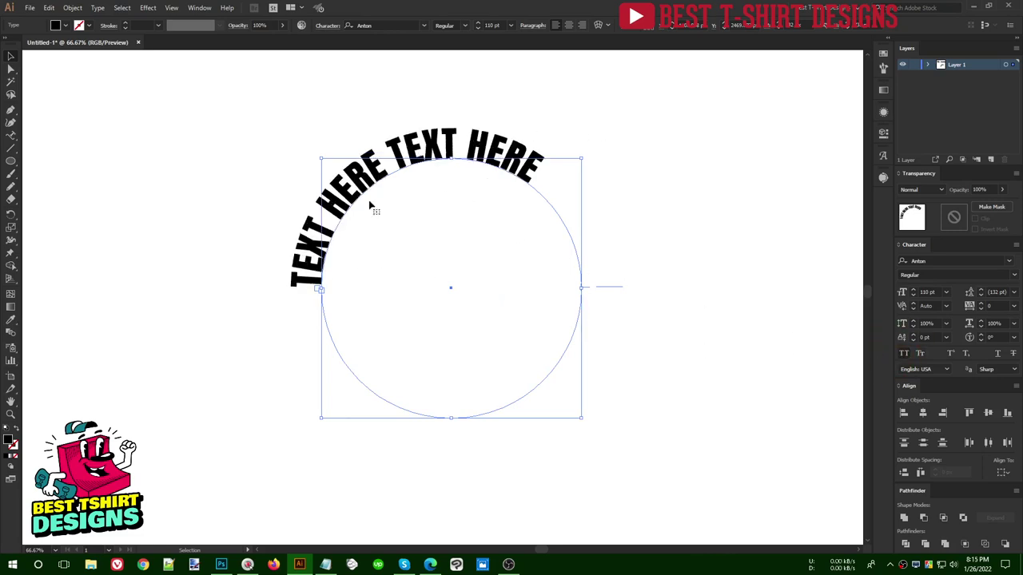
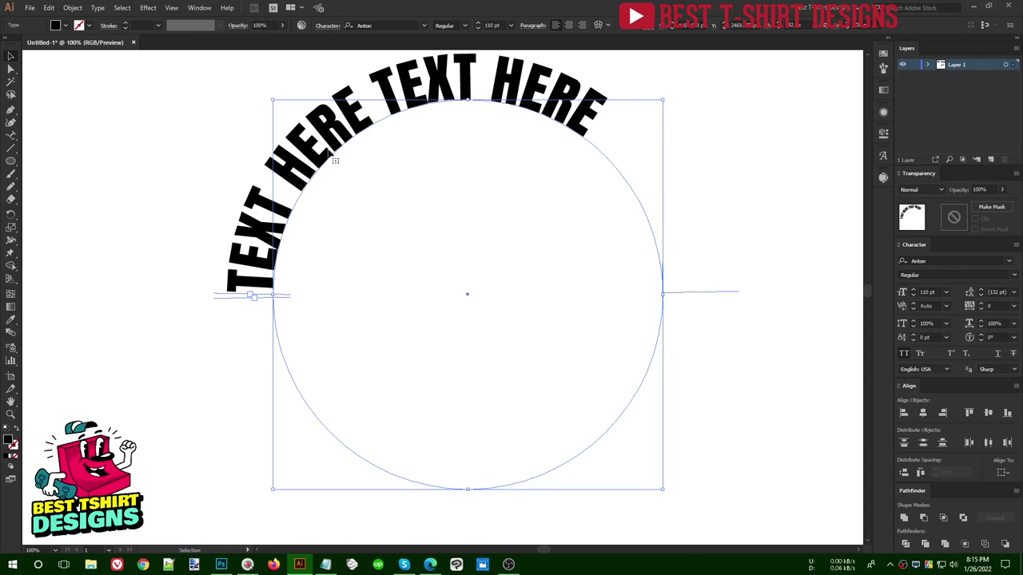
{"action": "scroll", "coordinate": [564, 273], "scroll_direction": "up", "scroll_amount": 1}
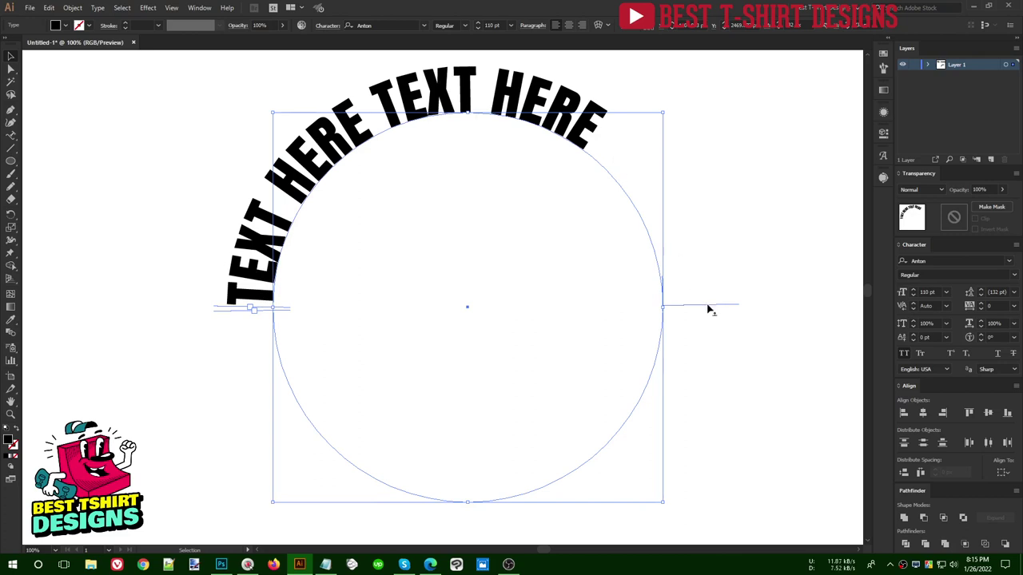
{"action": "left_click", "coordinate": [552, 287]}
{"action": "left_click_drag", "start_coordinate": [199, 163], "coordinate": [352, 299]}
{"action": "left_click_drag", "start_coordinate": [541, 137], "coordinate": [540, 150]}
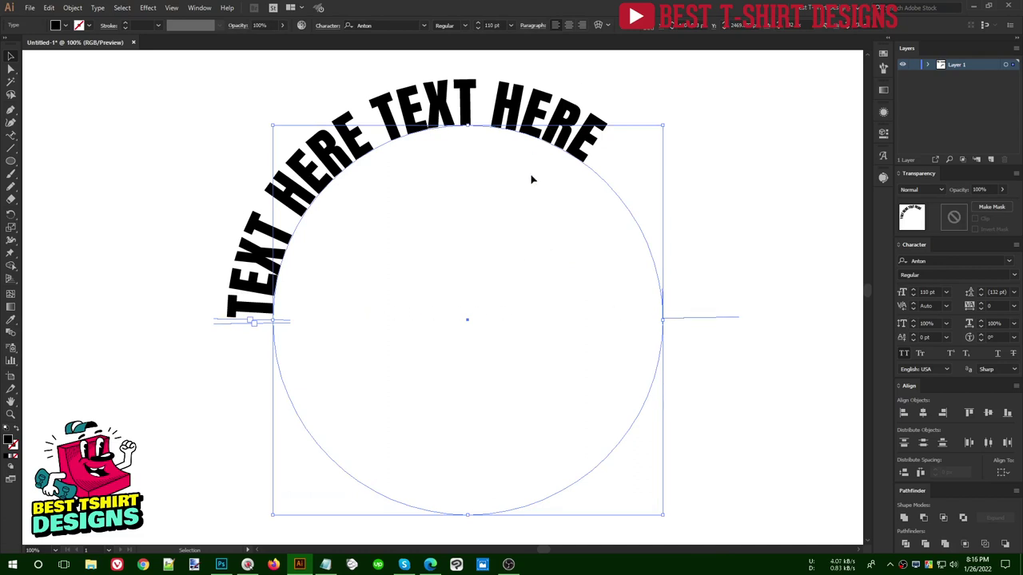
{"action": "key", "text": "ctrl+shift+z"}
{"action": "key", "text": "ctrl+z"}
{"action": "key", "text": "ctrl+shift+z"}
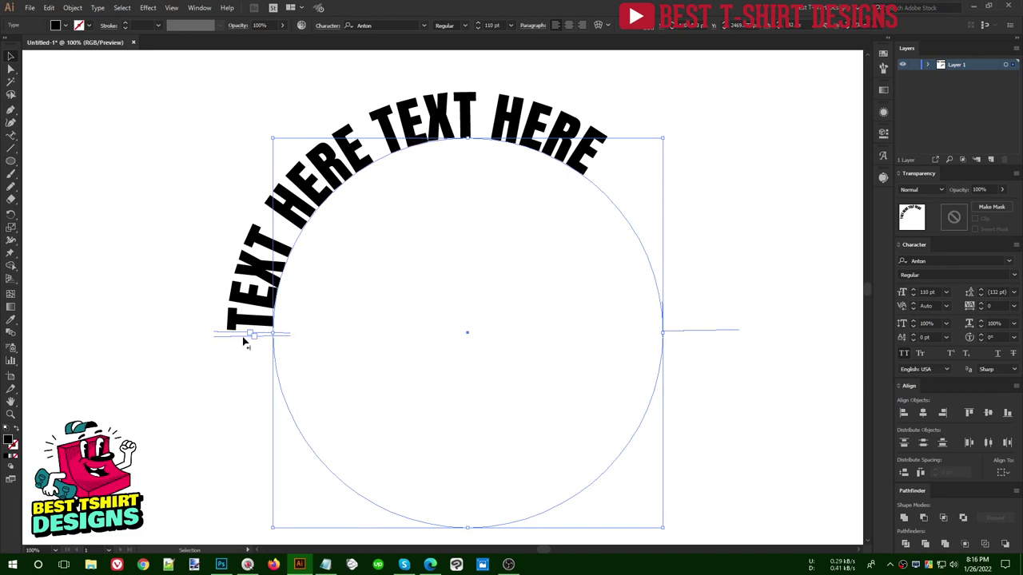
Move the end bracket of the circular text to the circle's rightmost point, so the type span covers the upper half.
{"action": "scroll", "coordinate": [219, 338], "scroll_direction": "up", "scroll_amount": 3, "text": "alt"}
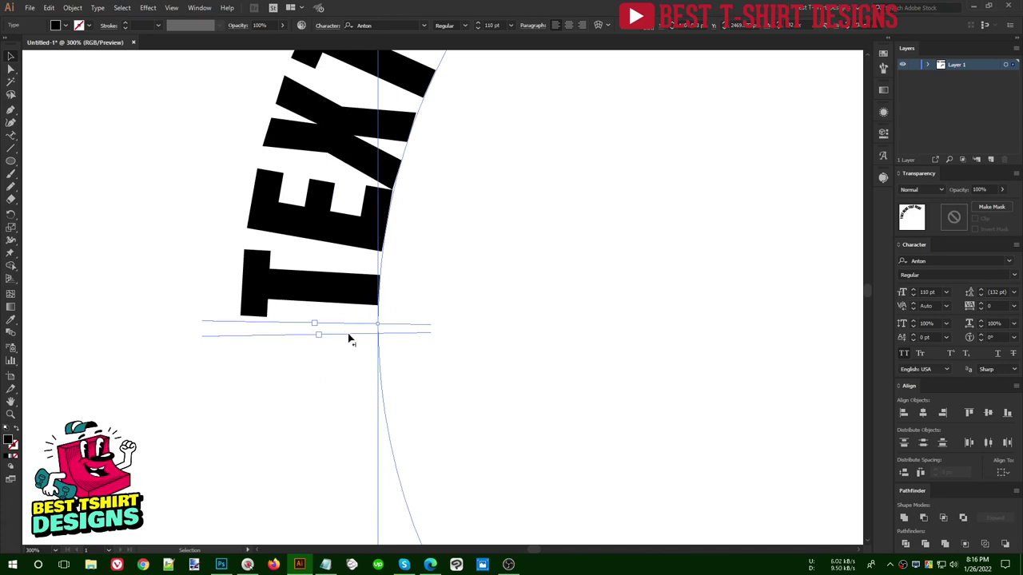
{"action": "scroll", "coordinate": [348, 339], "scroll_direction": "down", "scroll_amount": 3, "text": "alt"}
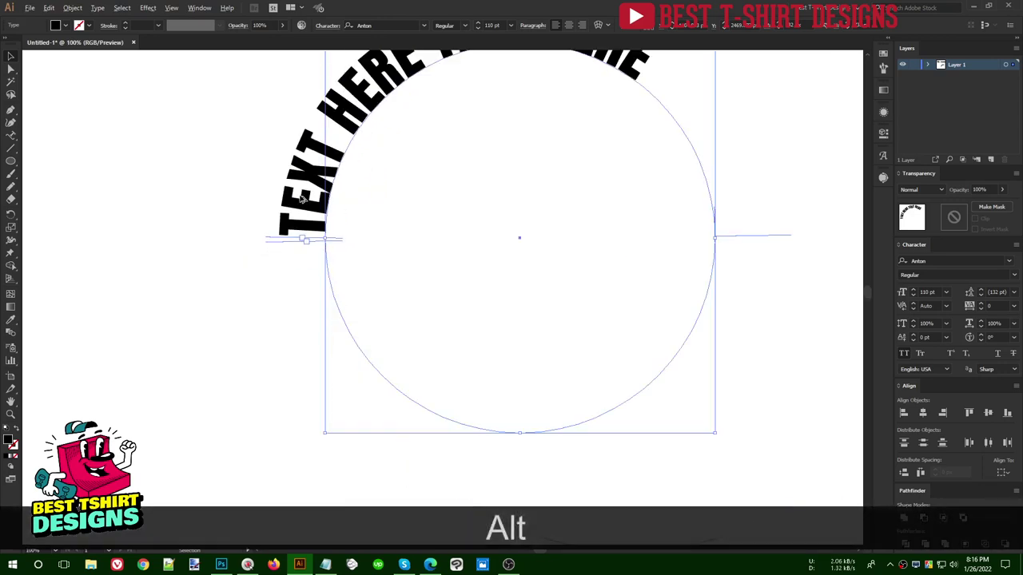
{"action": "left_click_drag", "start_coordinate": [314, 245], "coordinate": [801, 243]}
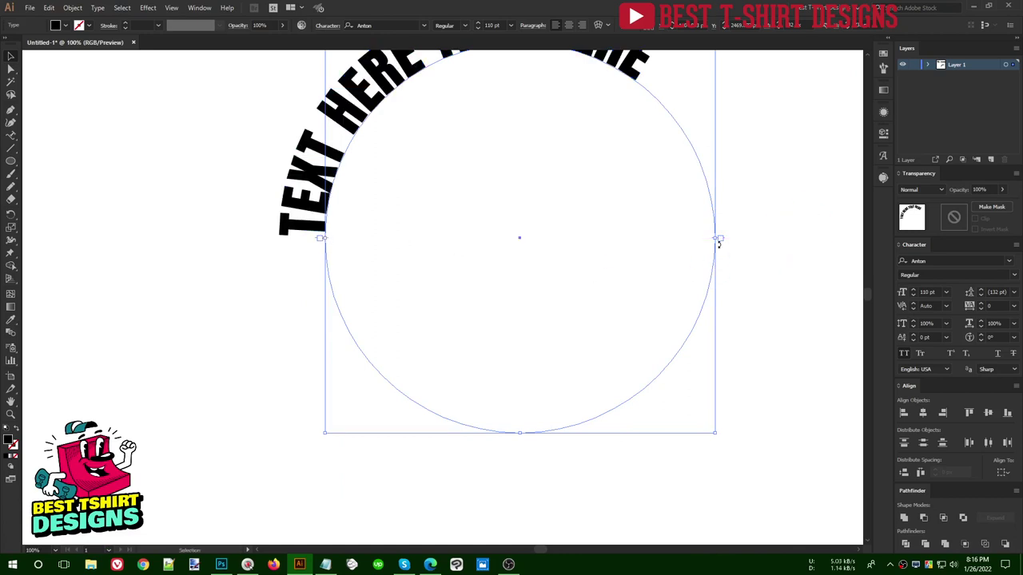
Center-align the circular text between its brackets over the top of the circle.
{"action": "scroll", "coordinate": [718, 243], "scroll_direction": "up", "scroll_amount": 1}
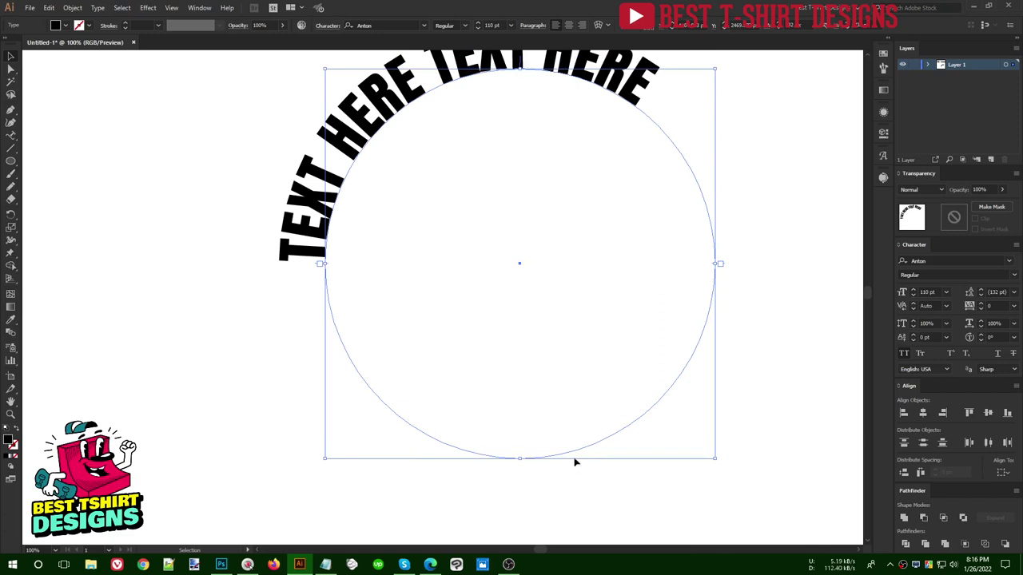
{"action": "scroll", "coordinate": [592, 458], "scroll_direction": "up", "scroll_amount": 1}
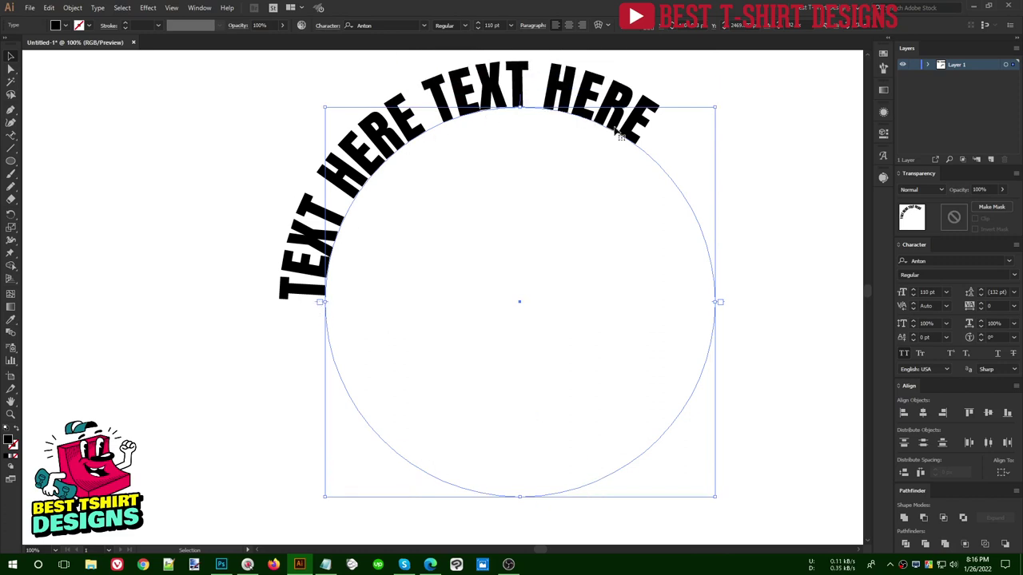
{"action": "scroll", "coordinate": [479, 261], "scroll_direction": "up", "scroll_amount": 1}
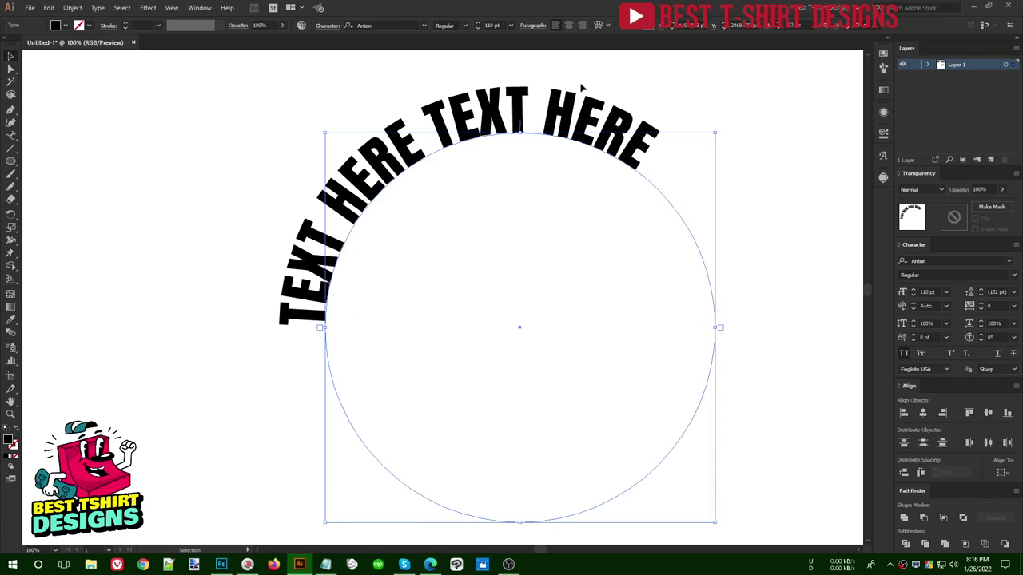
{"action": "left_click", "coordinate": [569, 26]}
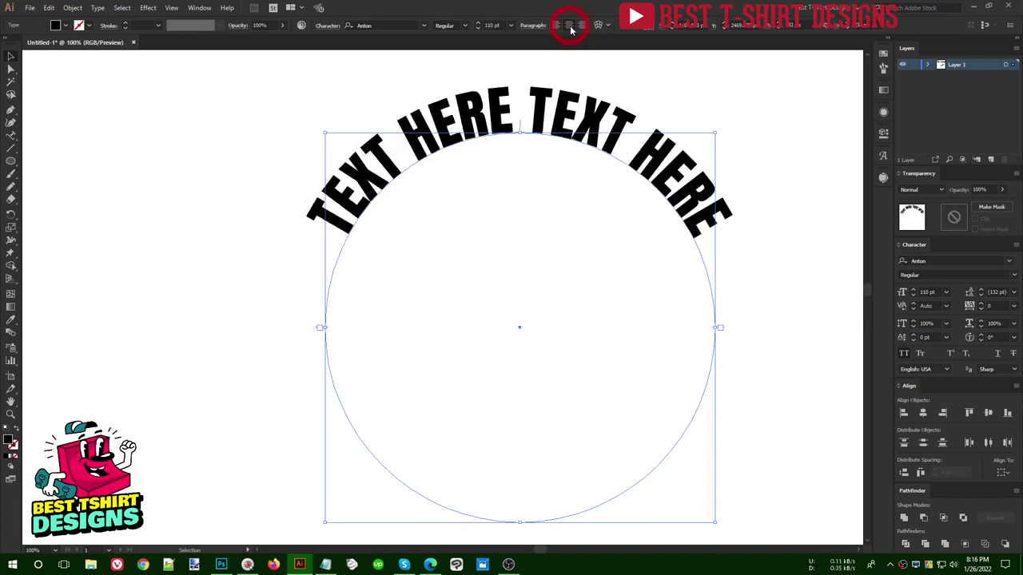
{"action": "left_click", "coordinate": [525, 198]}
{"action": "scroll", "coordinate": [429, 229], "scroll_direction": "down", "scroll_amount": 1}
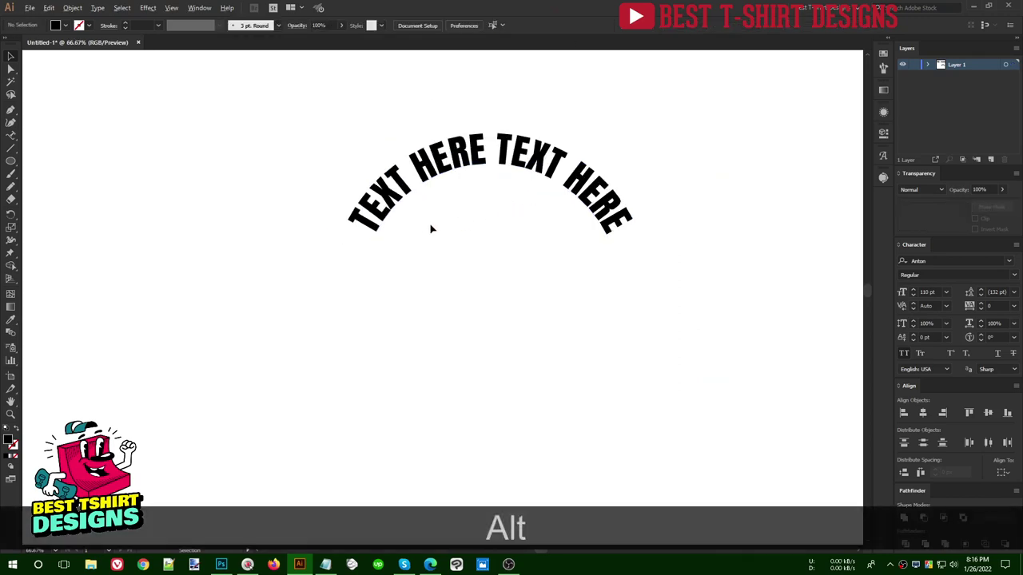
{"action": "left_click_drag", "start_coordinate": [311, 122], "coordinate": [439, 217]}
{"action": "scroll", "coordinate": [439, 216], "scroll_direction": "down", "scroll_amount": 1}
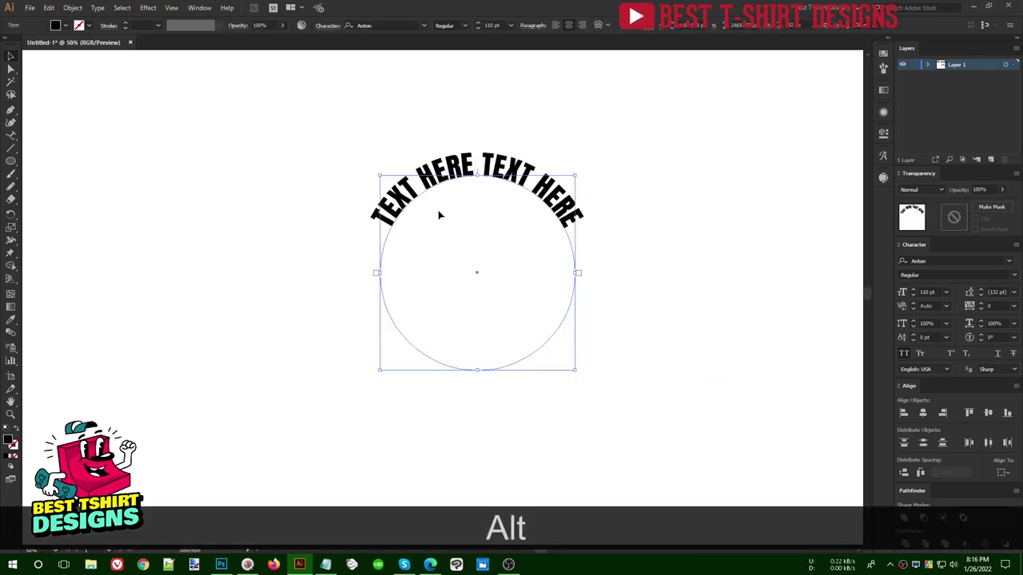
{"action": "left_click", "coordinate": [496, 210]}
{"action": "scroll", "coordinate": [496, 211], "scroll_direction": "up", "scroll_amount": 1}
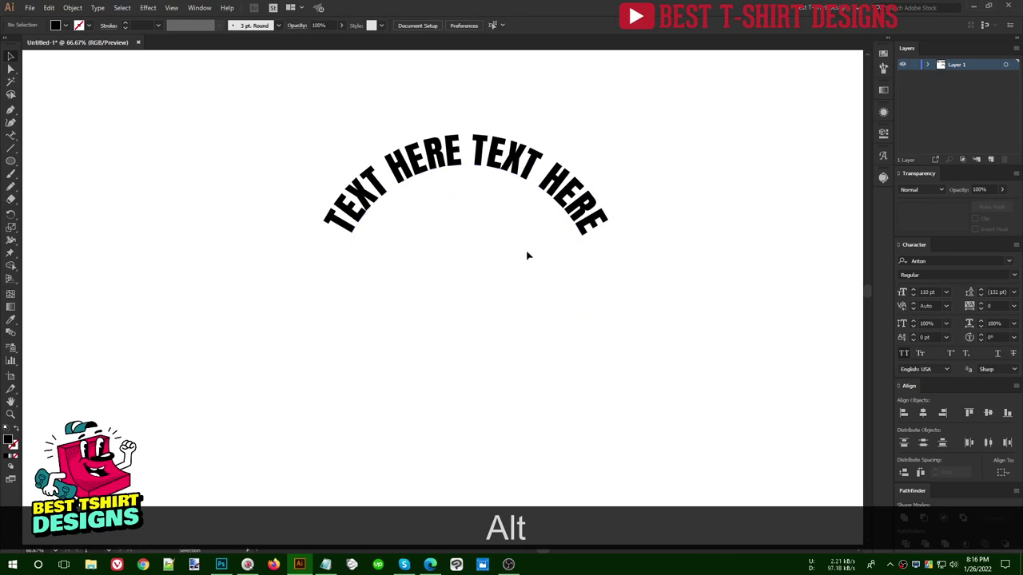
{"action": "scroll", "coordinate": [504, 184], "scroll_direction": "down", "scroll_amount": 1}
{"action": "left_click", "coordinate": [468, 138]}
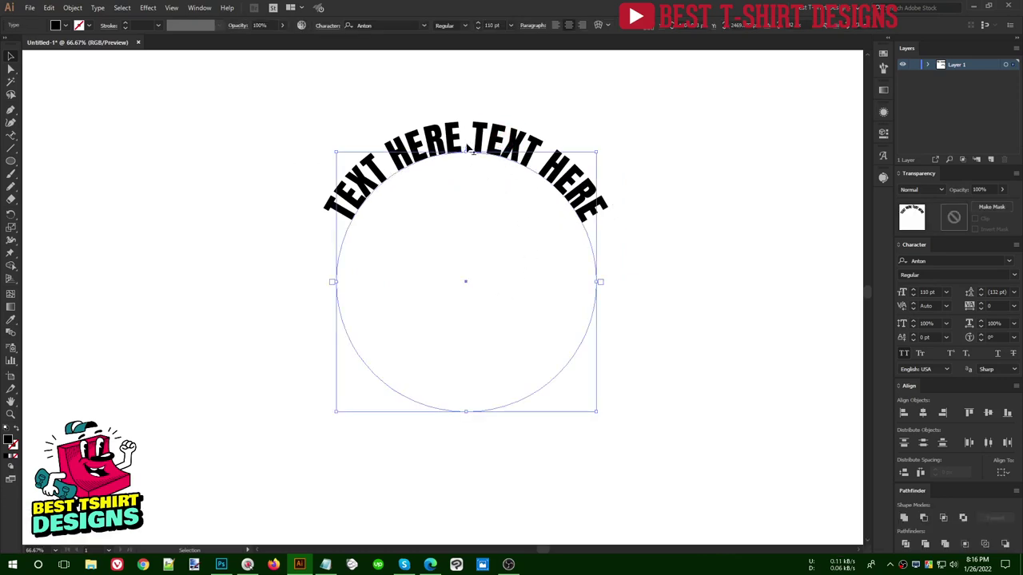
{"action": "left_click", "coordinate": [515, 282]}
{"action": "left_click", "coordinate": [573, 179]}
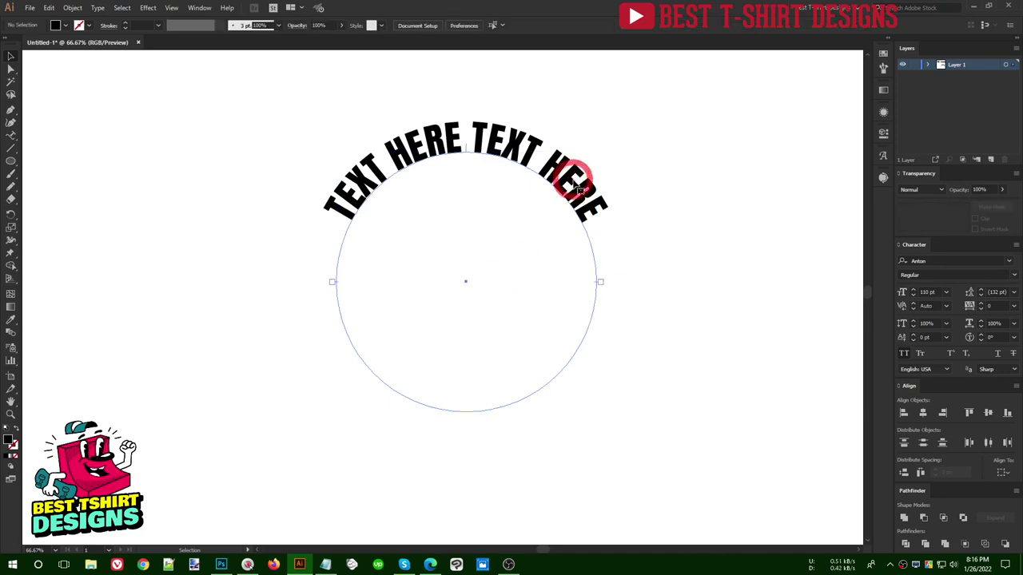
{"action": "left_click", "coordinate": [683, 314]}
Nudge the circular text right, left, up and down, returning it to its starting position.
{"action": "left_click_drag", "start_coordinate": [679, 353], "coordinate": [488, 221]}
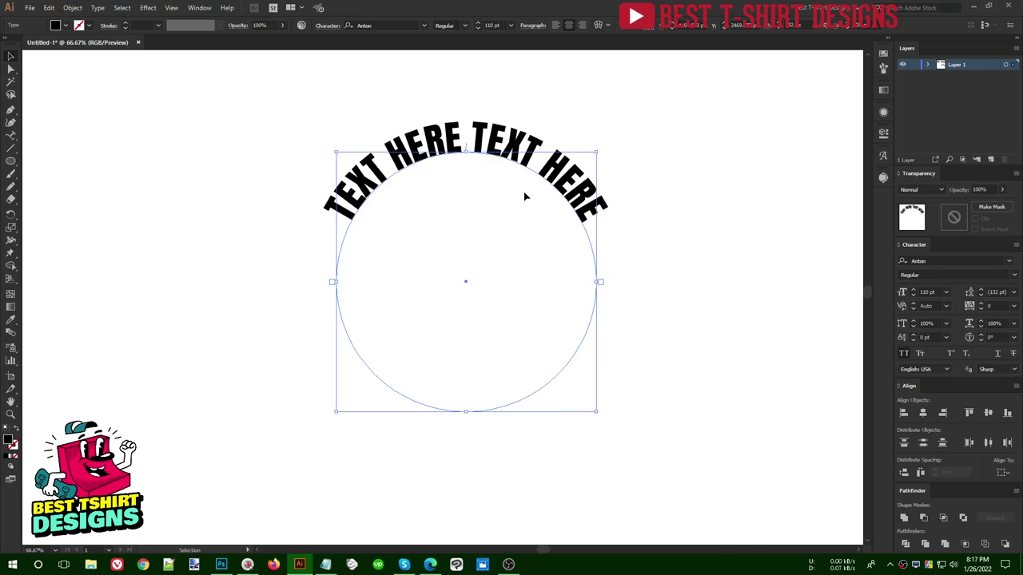
{"action": "key", "text": "Right"}
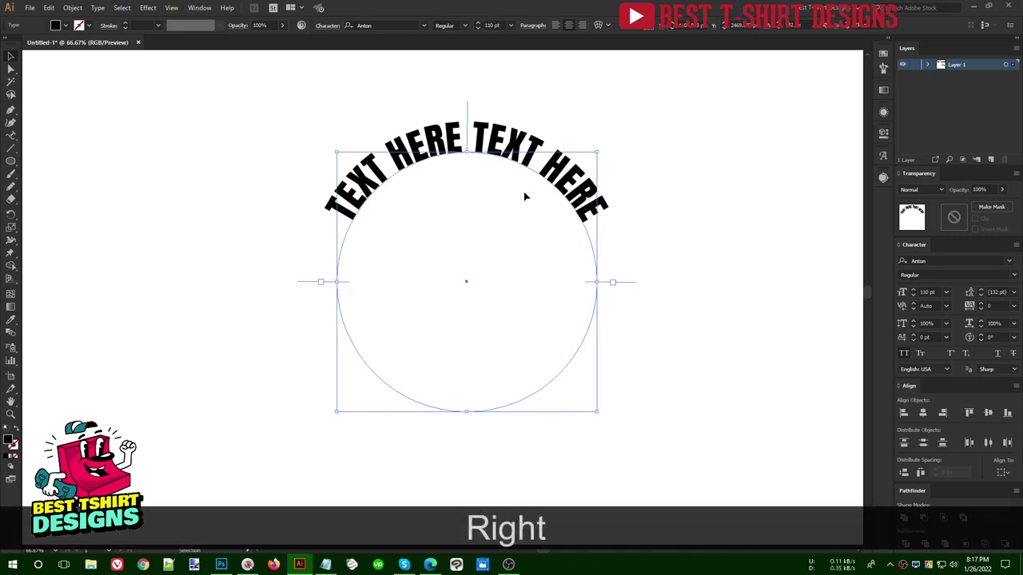
{"action": "key", "text": "Left"}
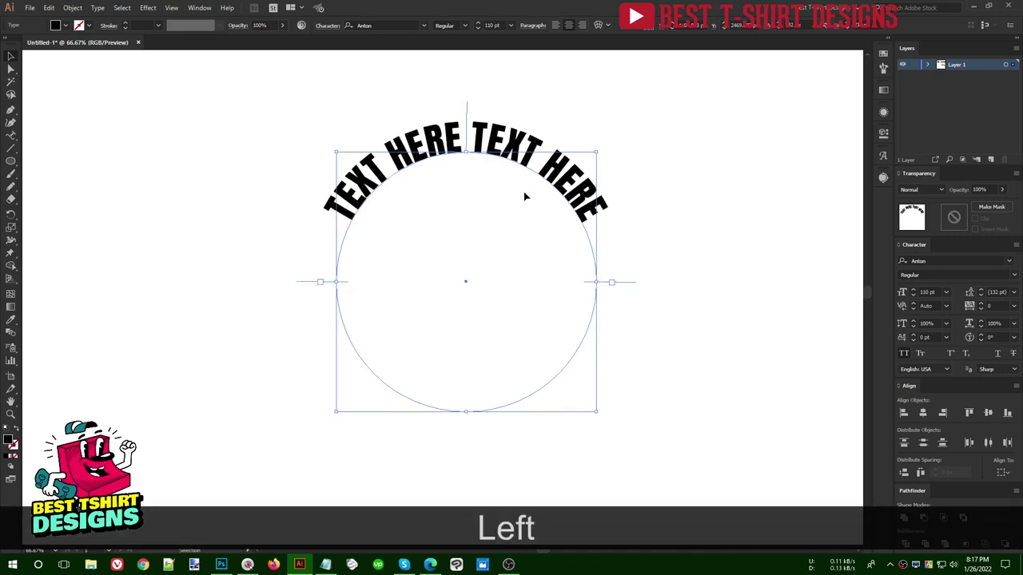
{"action": "key", "text": "Up"}
{"action": "key", "text": "Down"}
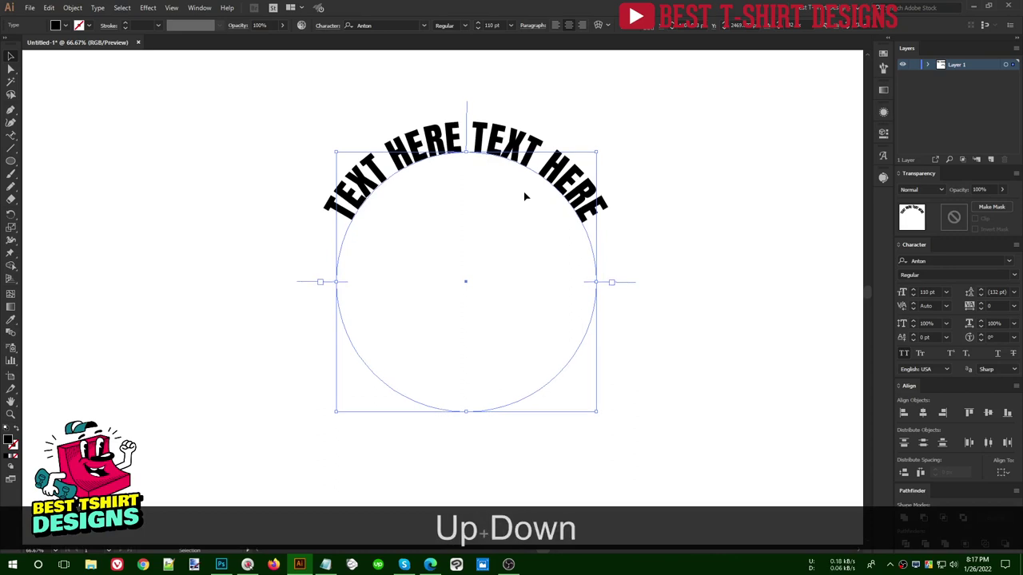
{"action": "key", "text": "Left"}
{"action": "key", "text": "Right"}
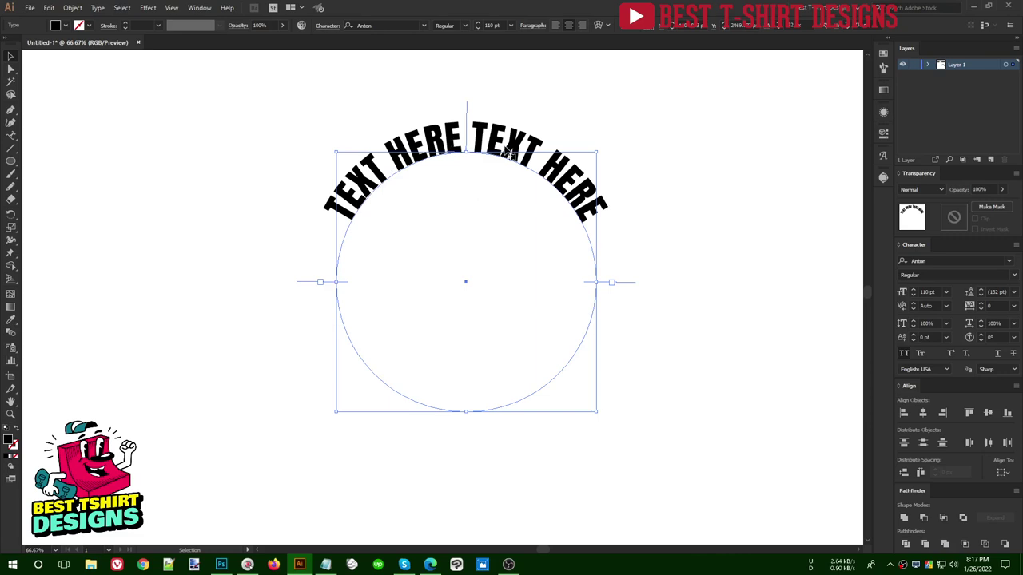
Try flipping the circular text to the inside of the circle at its top, and undo the flip.
{"action": "left_click_drag", "start_coordinate": [468, 112], "coordinate": [468, 177]}
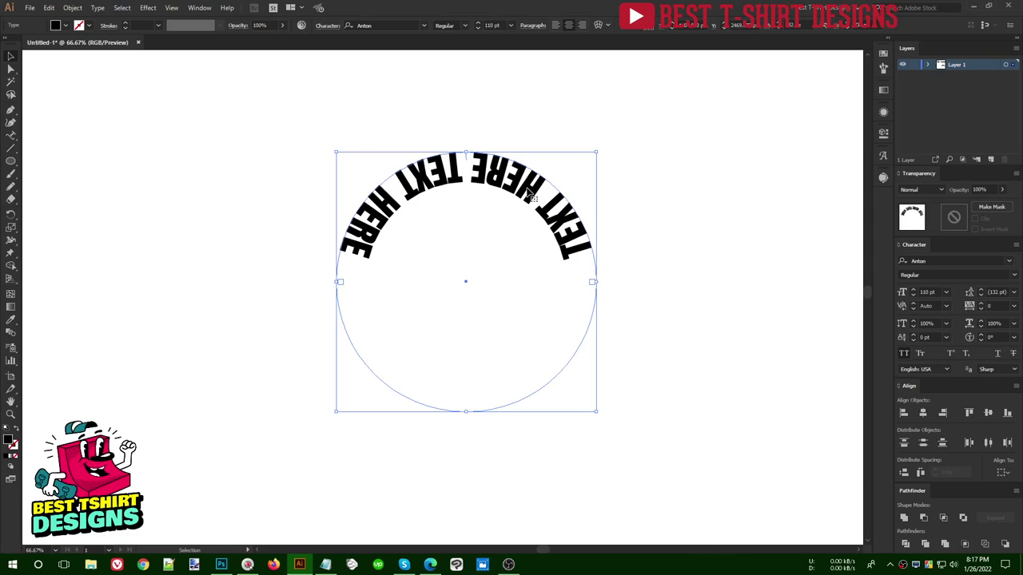
{"action": "key", "text": "ctrl+z"}
{"action": "left_click", "coordinate": [657, 247]}
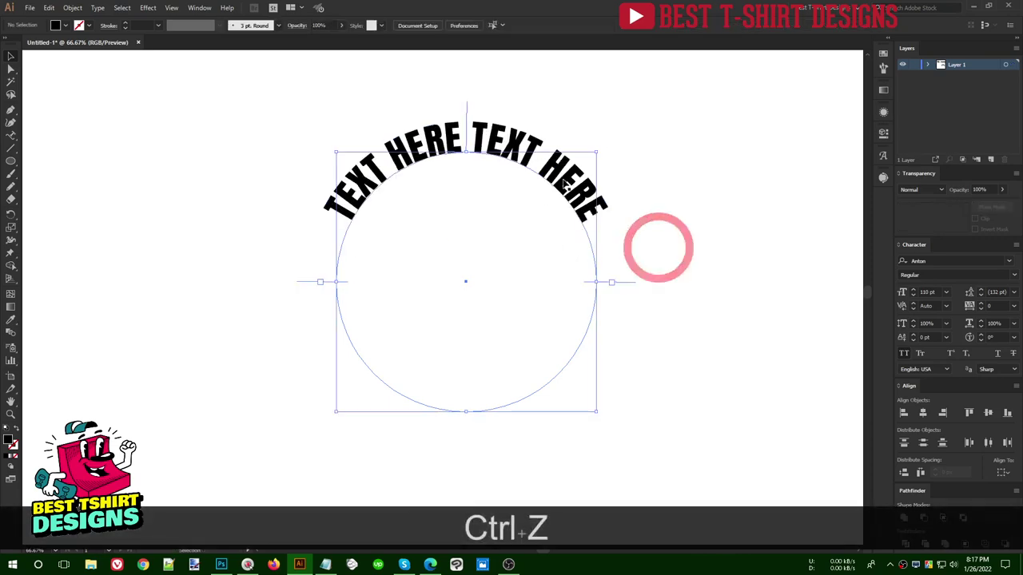
Duplicate the circular text in place directly in front of the original, checking the copy by moving it aside and undoing the move.
{"action": "left_click", "coordinate": [516, 156]}
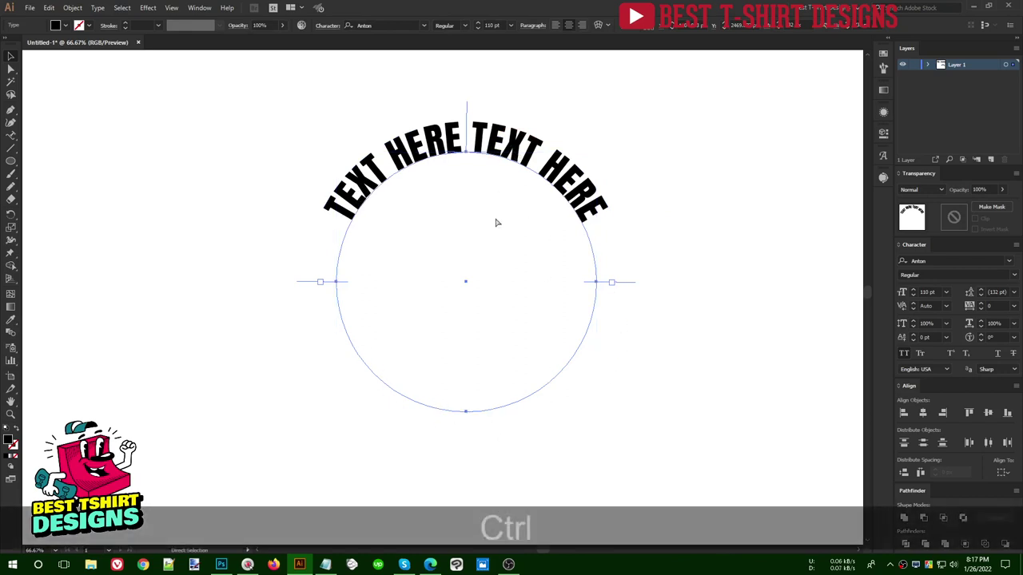
{"action": "key", "text": "ctrl+c"}
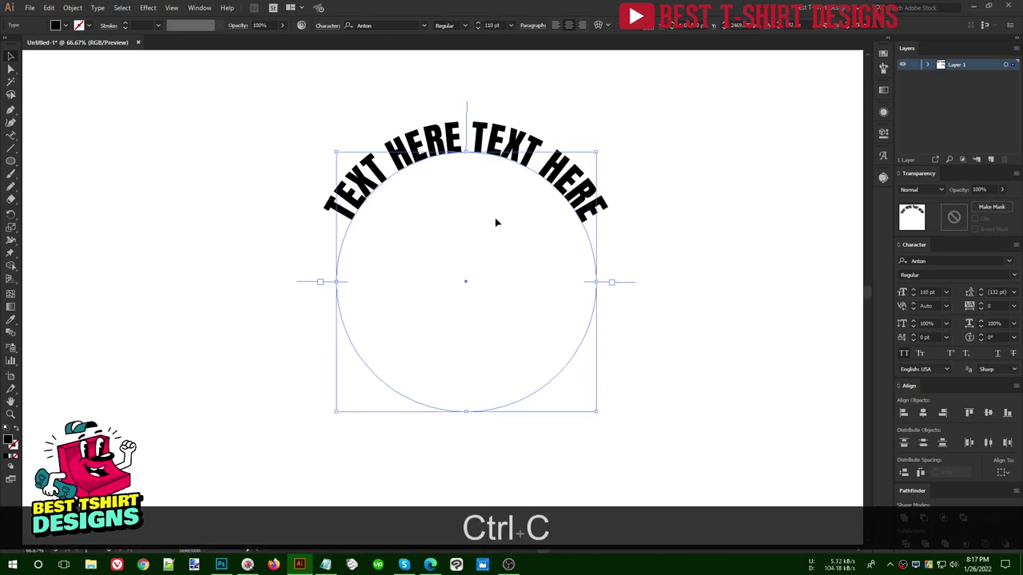
{"action": "key", "text": "ctrl+f"}
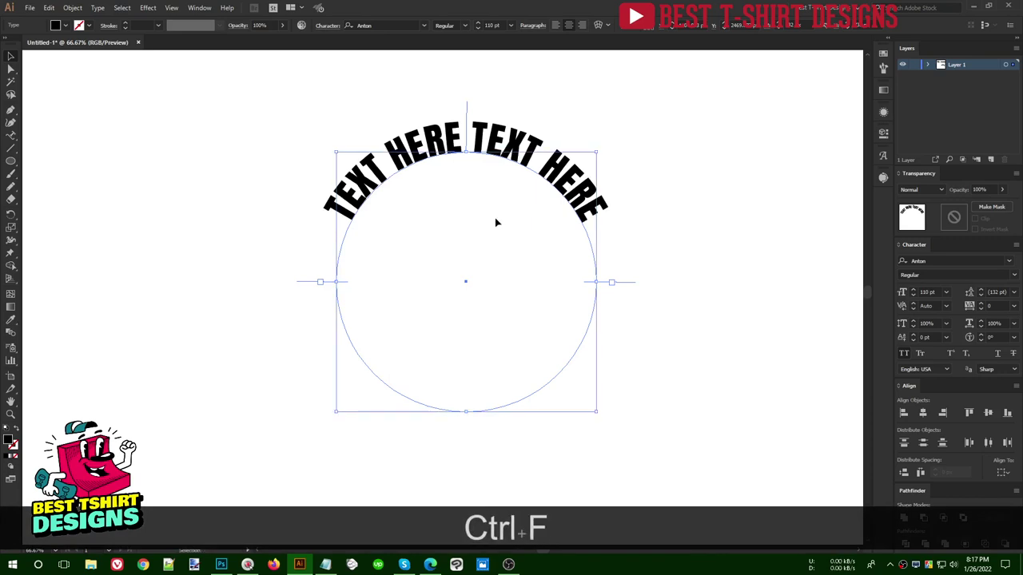
{"action": "left_click_drag", "start_coordinate": [479, 157], "coordinate": [560, 158]}
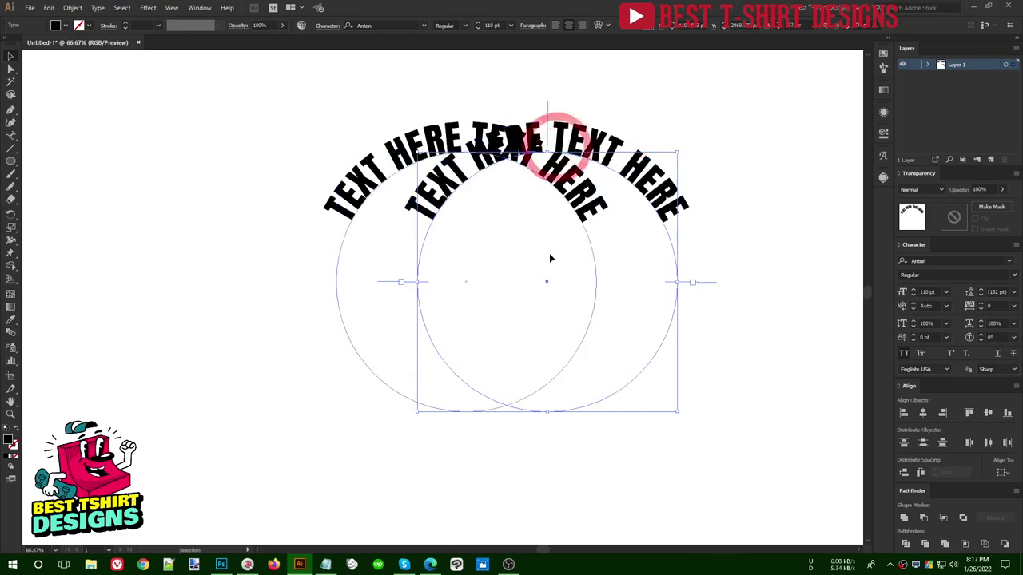
{"action": "key", "text": "ctrl+z"}
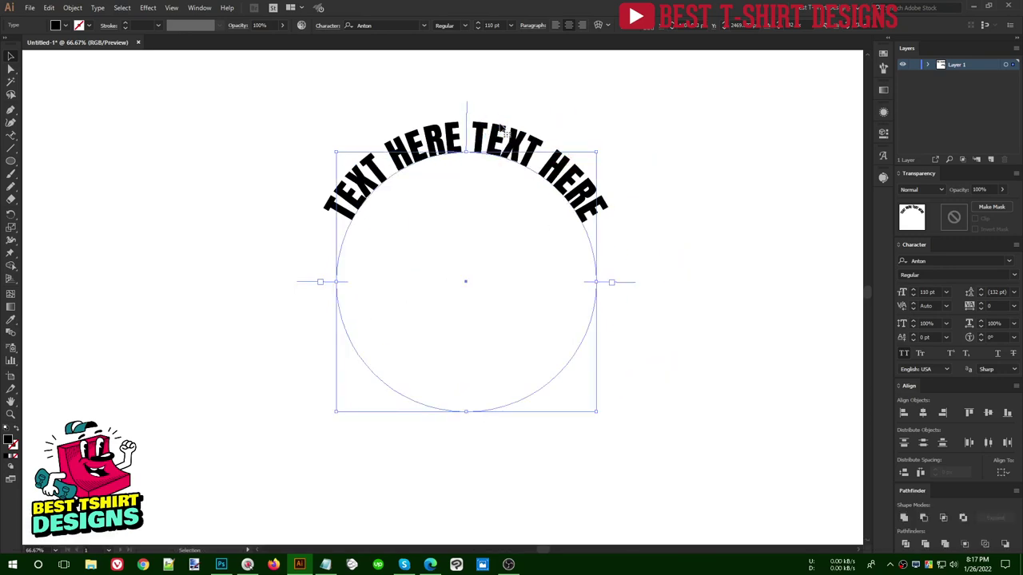
Flip the duplicated text to the inside of the circle and center it at the bottom of the path.
{"action": "left_click", "coordinate": [543, 98]}
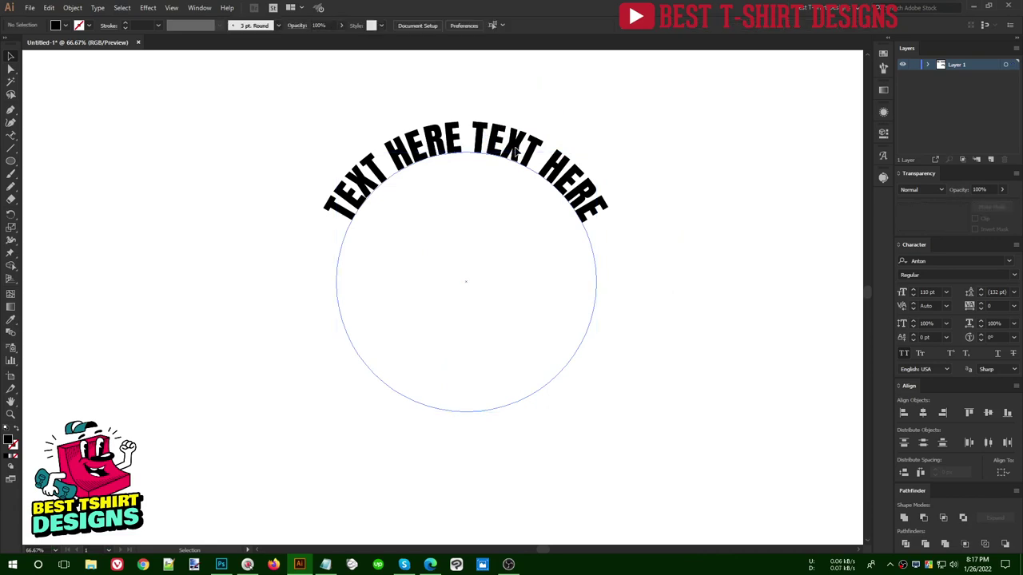
{"action": "left_click", "coordinate": [516, 151]}
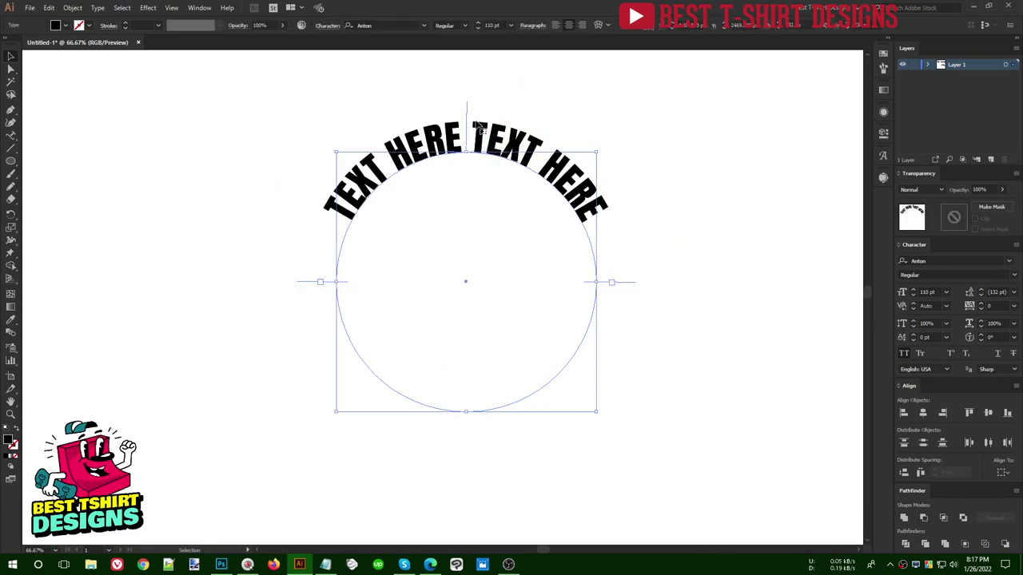
{"action": "left_click_drag", "start_coordinate": [468, 114], "coordinate": [467, 410]}
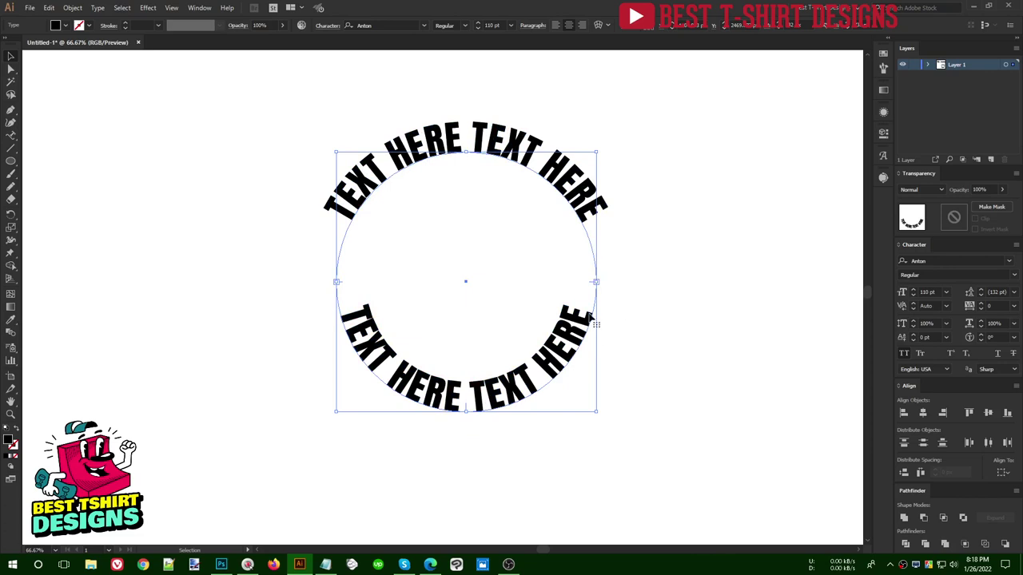
{"action": "left_click", "coordinate": [646, 307]}
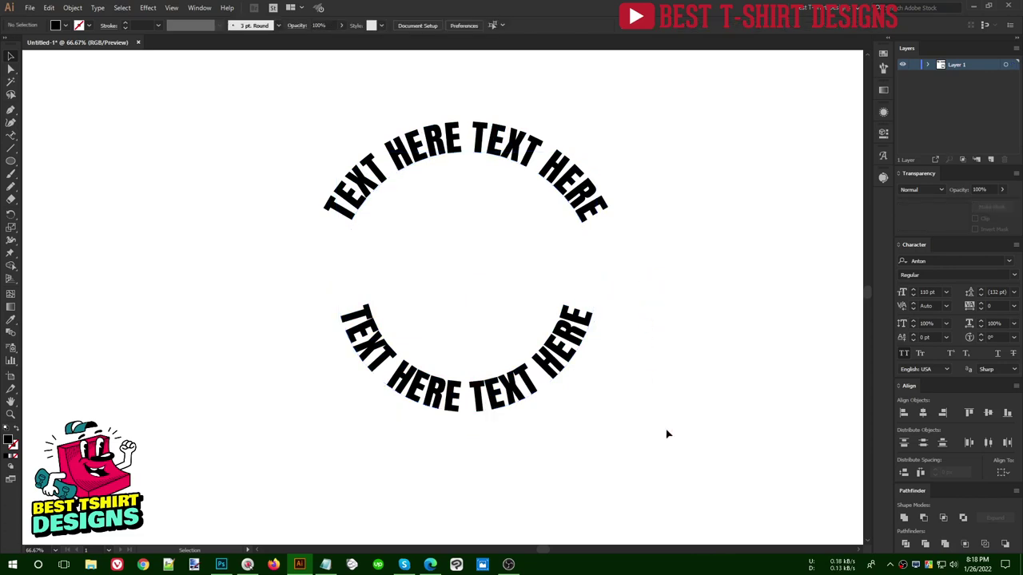
{"action": "left_click_drag", "start_coordinate": [667, 434], "coordinate": [277, 125]}
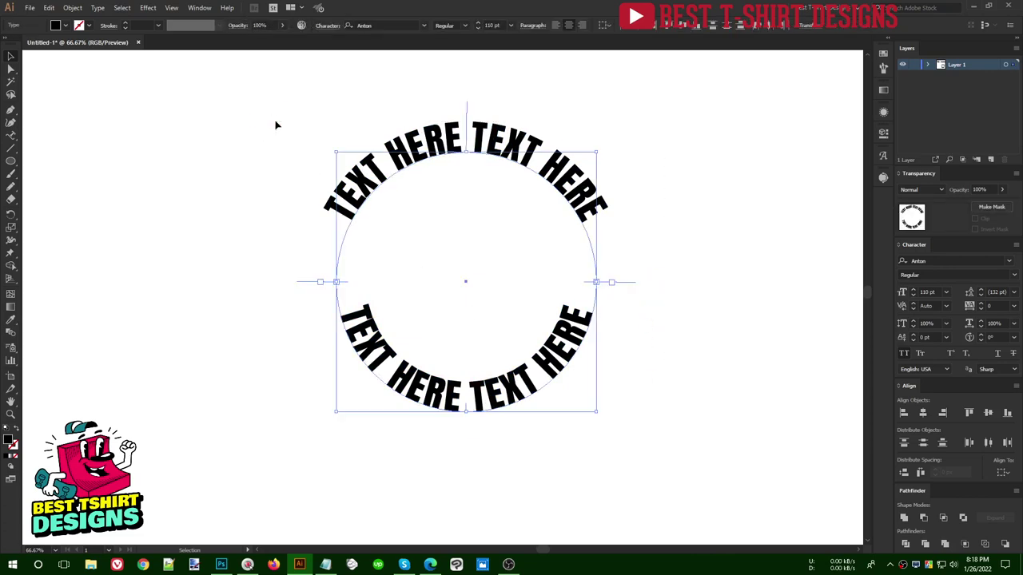
{"action": "left_click", "coordinate": [276, 125]}
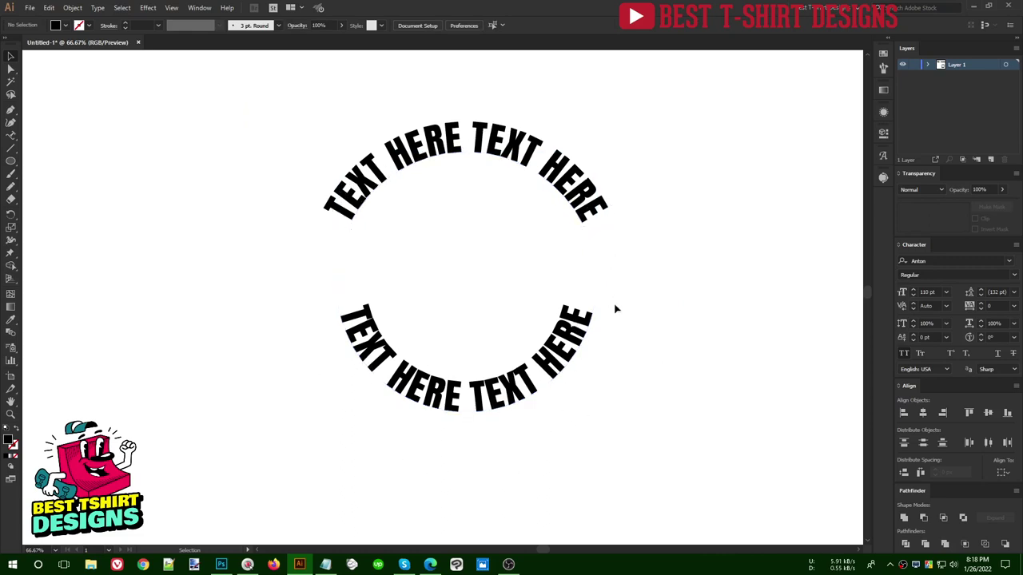
Delete the duplicated text along the bottom of the circle.
{"action": "left_click", "coordinate": [556, 327]}
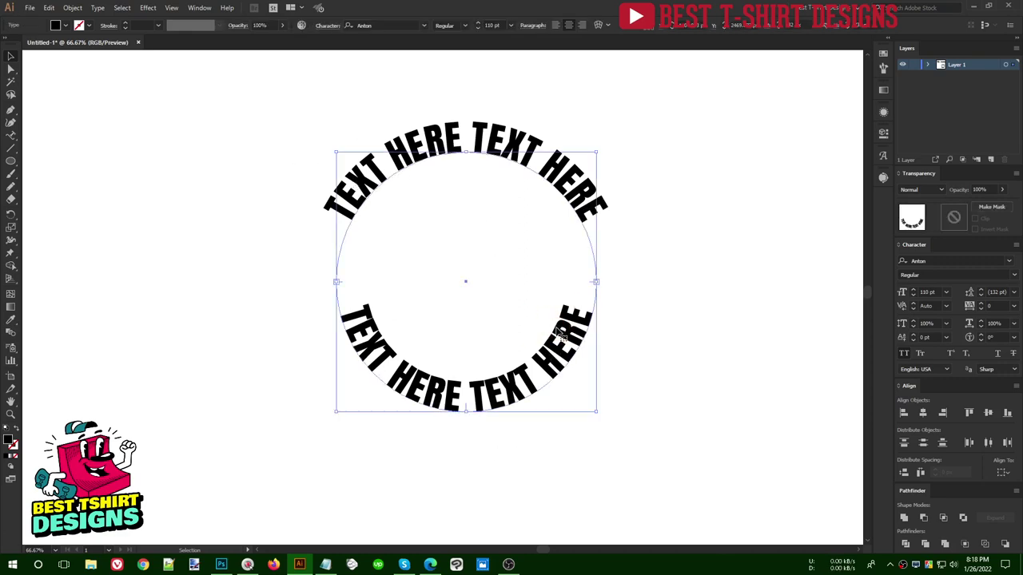
{"action": "key", "text": "Delete"}
{"action": "scroll", "coordinate": [480, 256], "scroll_direction": "up", "scroll_amount": 2}
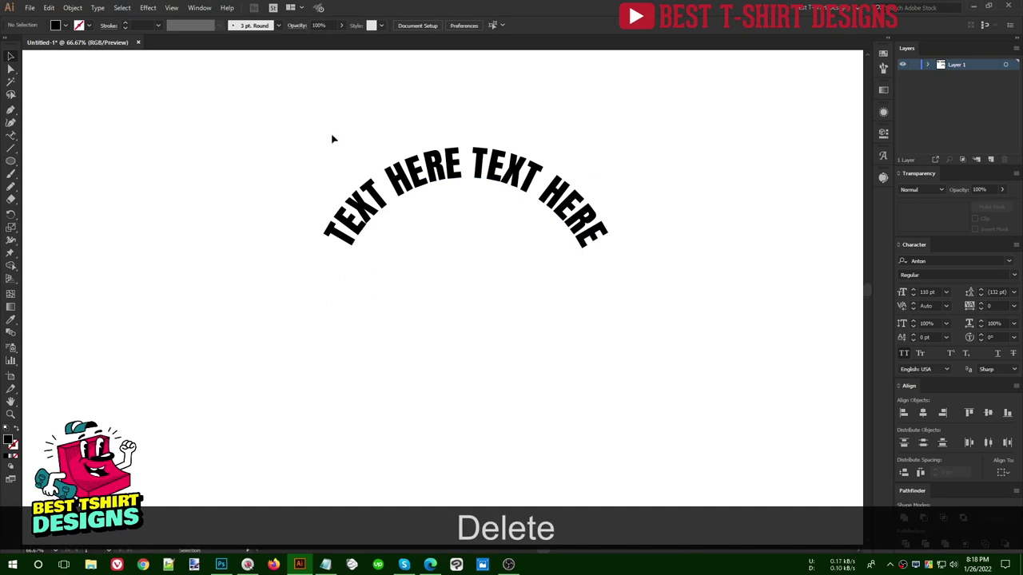
Review the Type on a Path options for the circular text with preview enabled, and close them without changing anything.
{"action": "left_click_drag", "start_coordinate": [333, 139], "coordinate": [567, 320]}
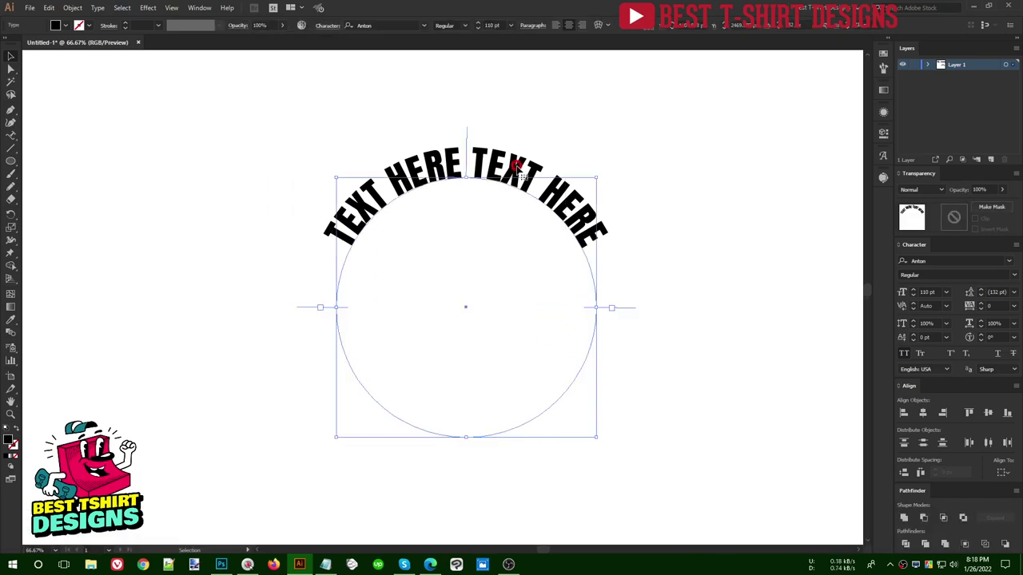
{"action": "left_click", "coordinate": [97, 8]}
{"action": "mouse_move", "coordinate": [144, 114]}
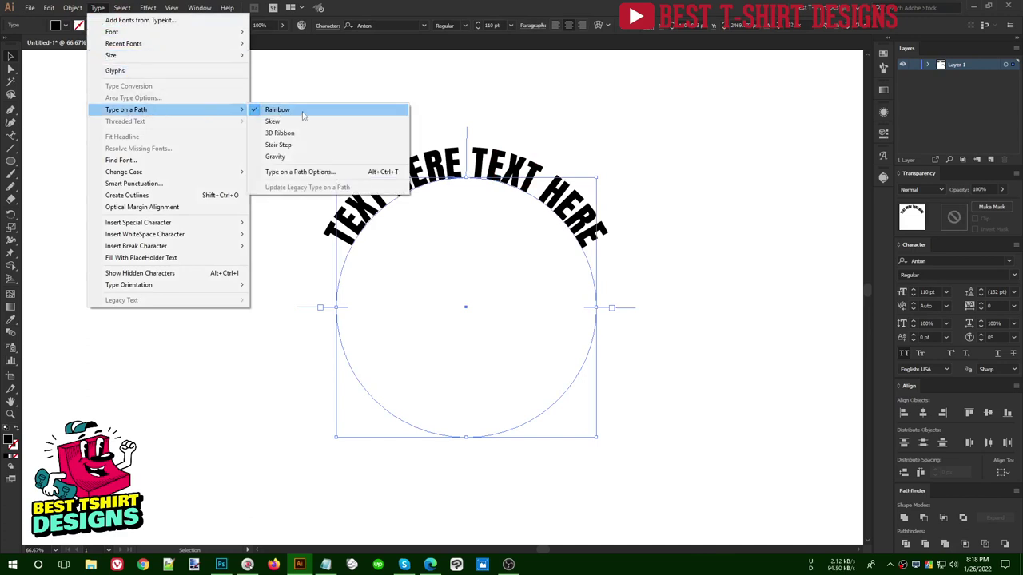
{"action": "left_click", "coordinate": [319, 174]}
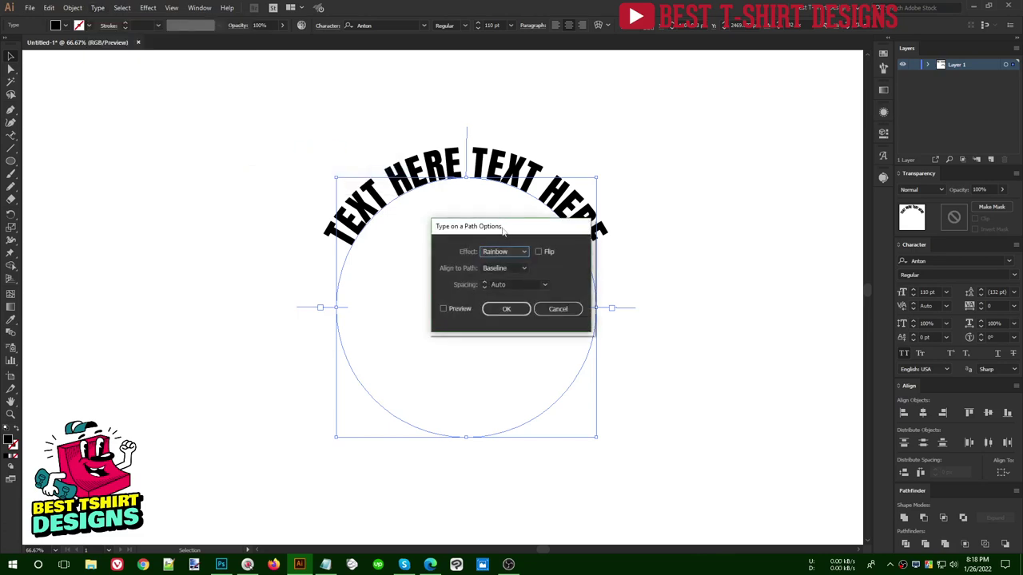
{"action": "left_click_drag", "start_coordinate": [503, 230], "coordinate": [468, 233]}
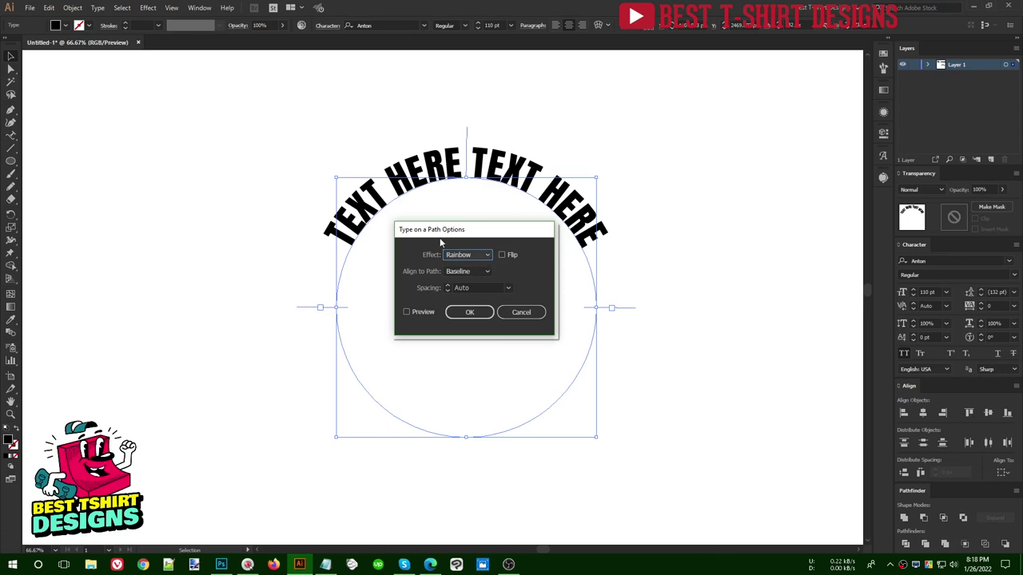
{"action": "left_click", "coordinate": [419, 314]}
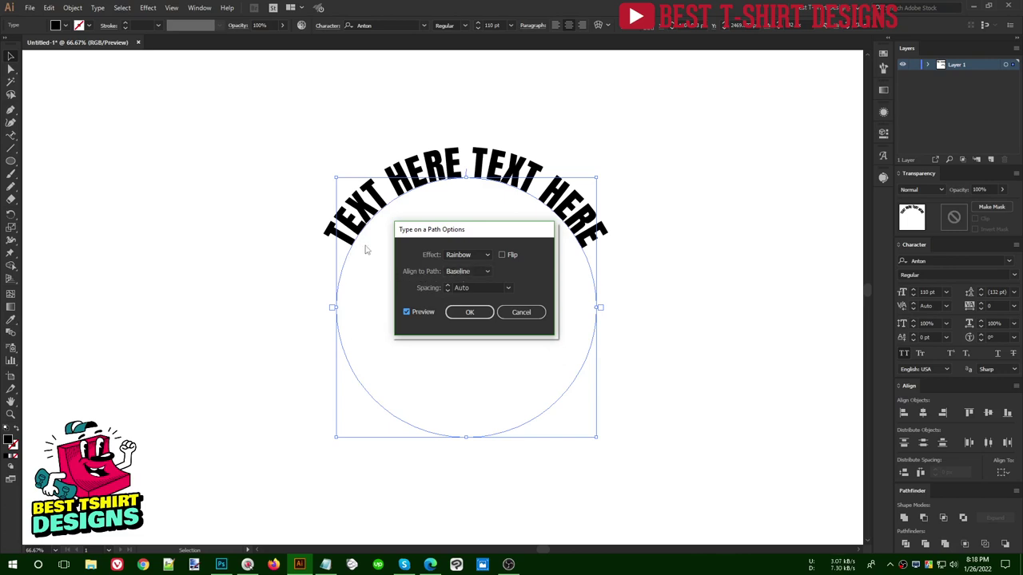
{"action": "left_click", "coordinate": [508, 313]}
Add a straight line of LOREM IPSUM placeholder text and position it just above the circular text.
{"action": "scroll", "coordinate": [453, 176], "scroll_direction": "up", "scroll_amount": 1, "text": "alt"}
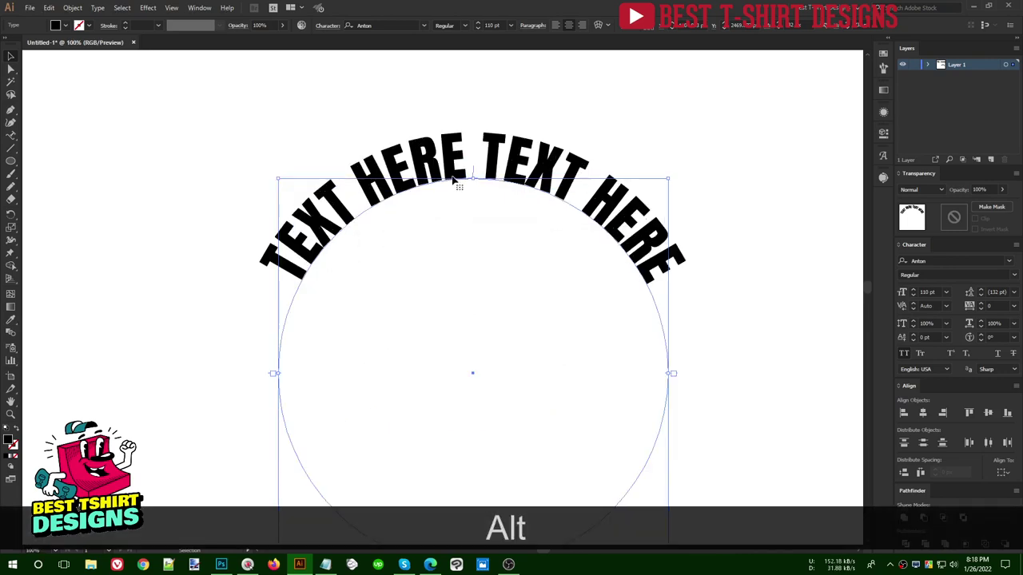
{"action": "scroll", "coordinate": [344, 331], "scroll_direction": "up", "scroll_amount": 1}
{"action": "key", "text": "t"}
{"action": "left_click", "coordinate": [369, 103]}
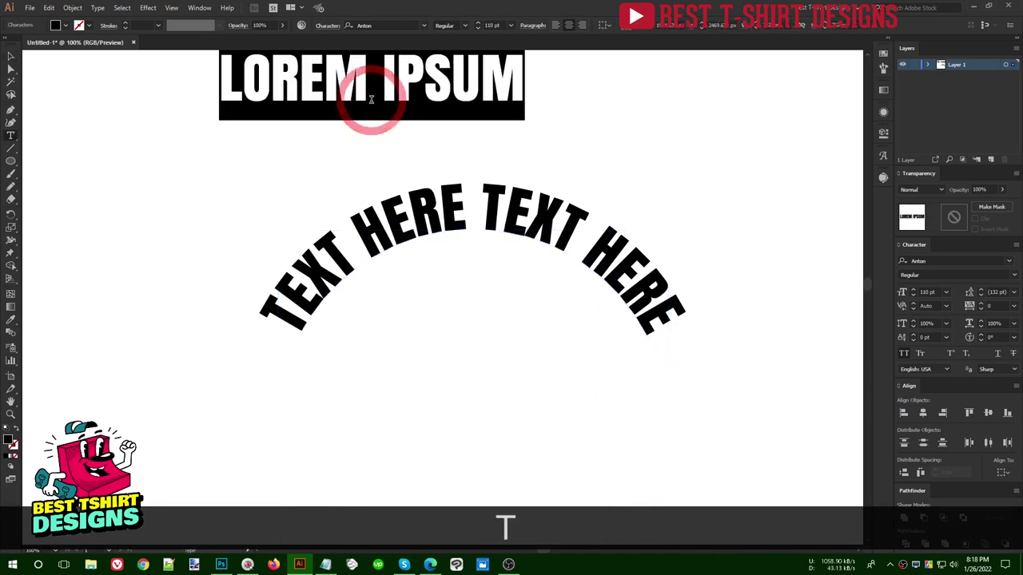
{"action": "left_click", "coordinate": [11, 58]}
{"action": "left_click_drag", "start_coordinate": [427, 84], "coordinate": [496, 124]}
{"action": "left_click", "coordinate": [169, 176]}
Check the straight text's baseline up close and replace the placeholder wording with DSFREOSFE.
{"action": "scroll", "coordinate": [453, 81], "scroll_direction": "up", "scroll_amount": 3, "text": "alt"}
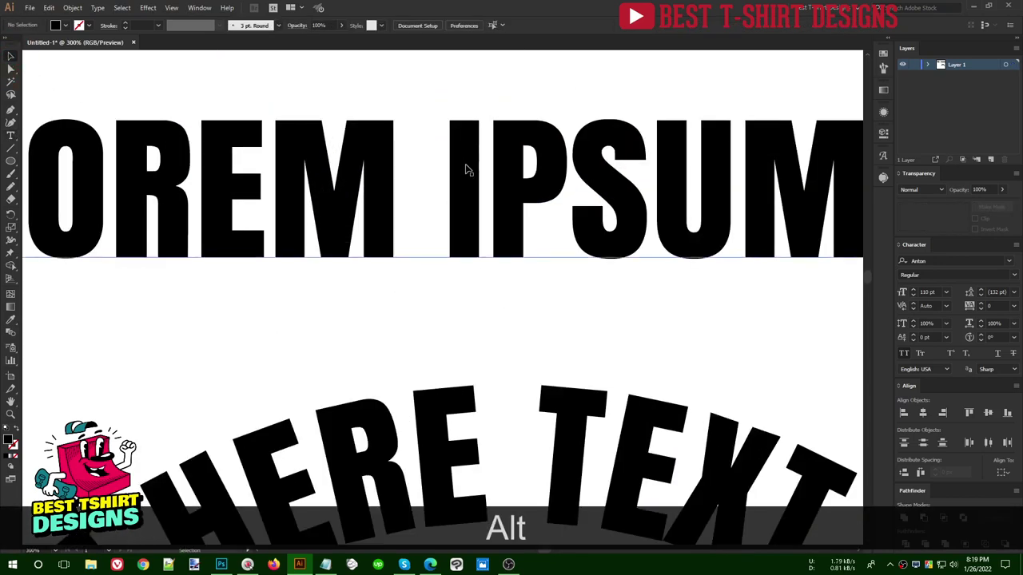
{"action": "left_click", "coordinate": [445, 263]}
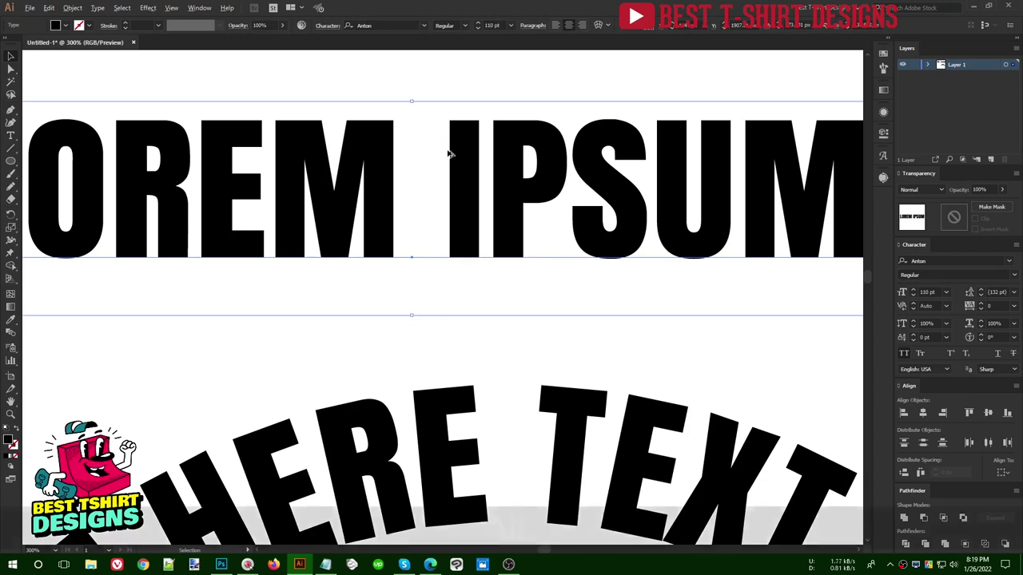
{"action": "scroll", "coordinate": [449, 153], "scroll_direction": "down", "scroll_amount": 1, "text": "alt"}
{"action": "scroll", "coordinate": [449, 153], "scroll_direction": "down", "scroll_amount": 1}
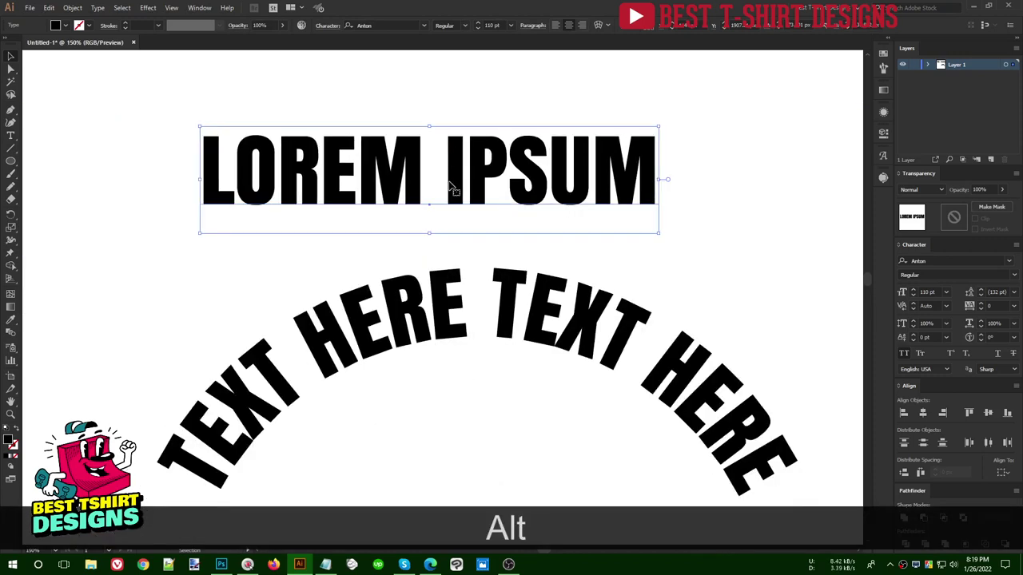
{"action": "key", "text": "t"}
{"action": "triple_click", "coordinate": [448, 168]}
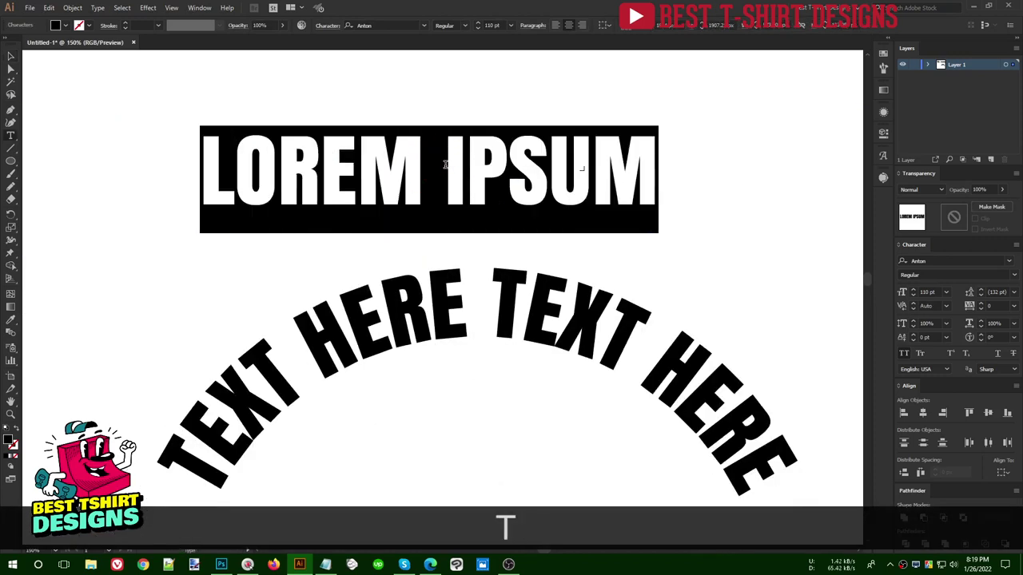
{"action": "type", "text": "DSFRE"}
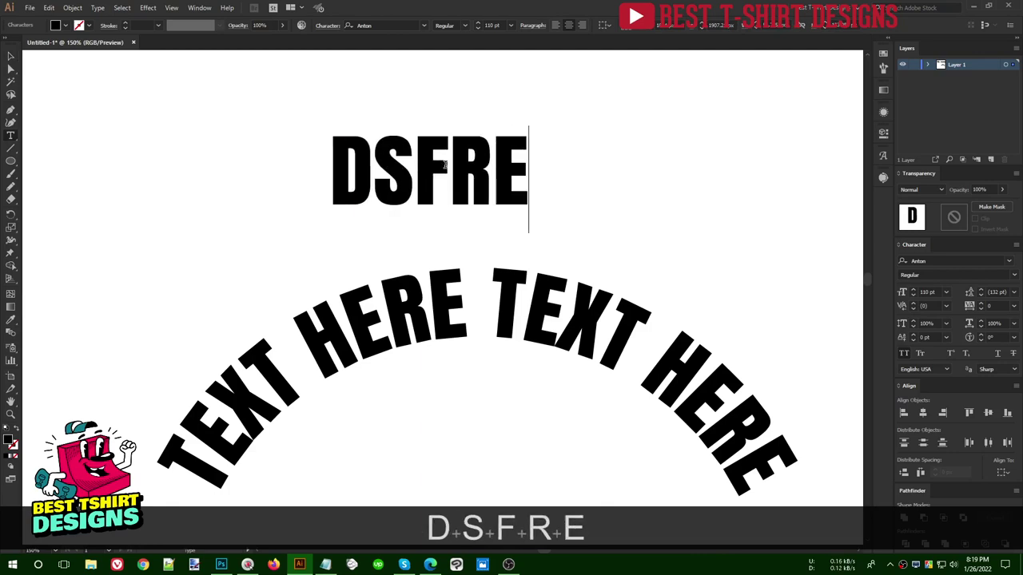
{"action": "type", "text": "OSFE"}
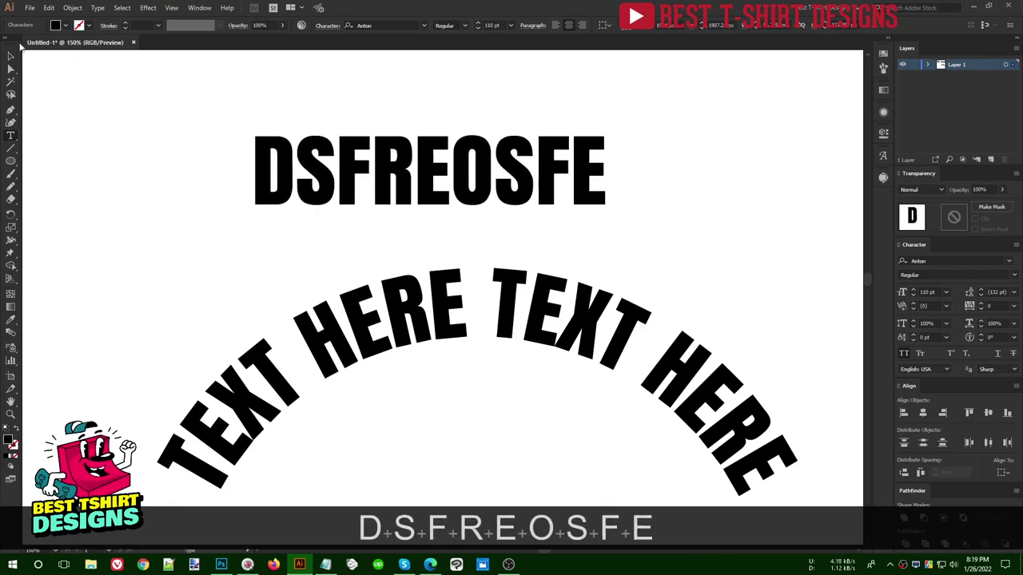
{"action": "key", "text": "Escape"}
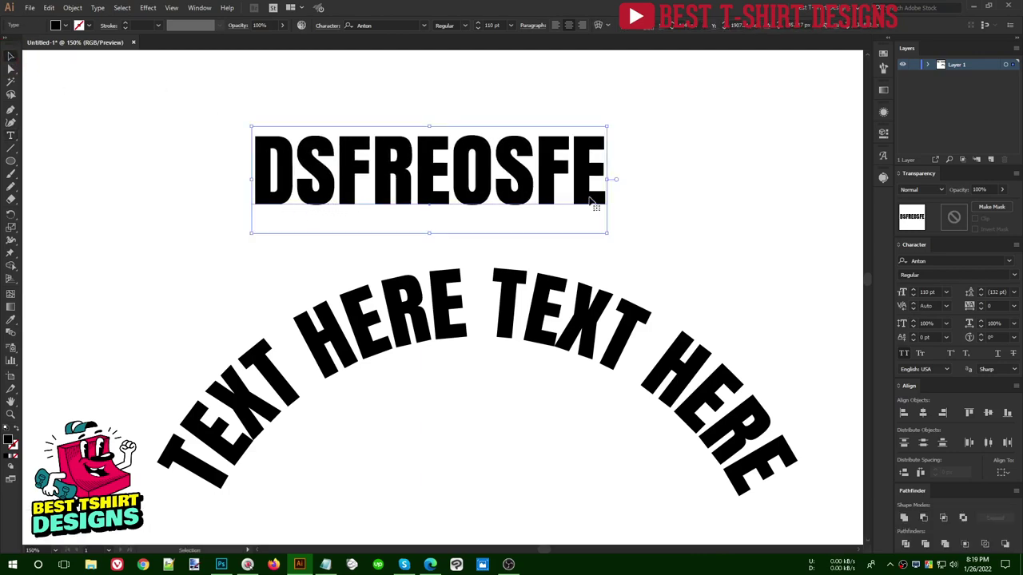
Duplicate the baseline-aligned circular text in place and flip the copy inside the circle, centered at the bottom.
{"action": "scroll", "coordinate": [526, 205], "scroll_direction": "down", "scroll_amount": 2}
{"action": "scroll", "coordinate": [487, 137], "scroll_direction": "down", "scroll_amount": 3, "text": "alt"}
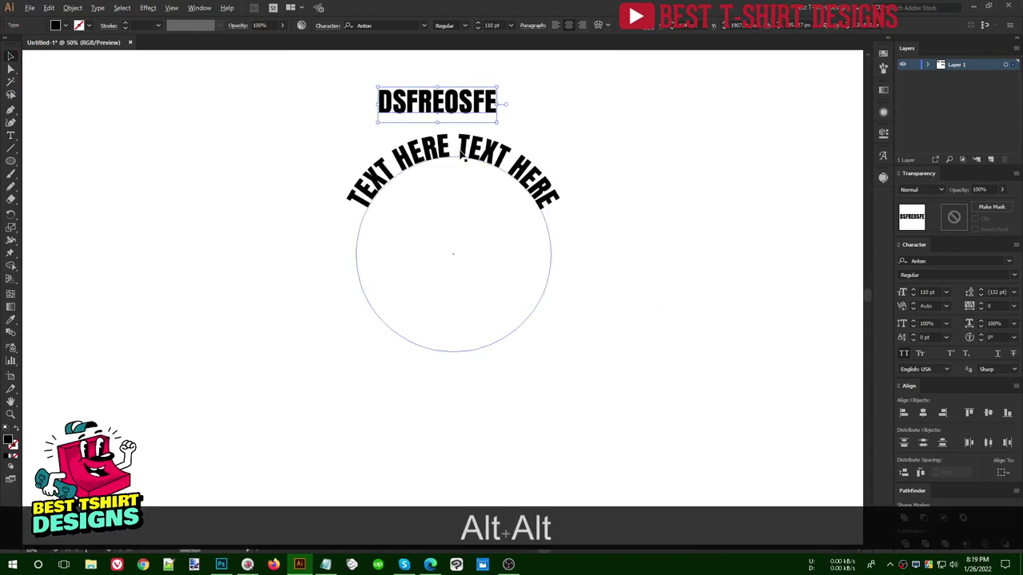
{"action": "scroll", "coordinate": [448, 152], "scroll_direction": "up", "scroll_amount": 1}
{"action": "left_click", "coordinate": [334, 235]}
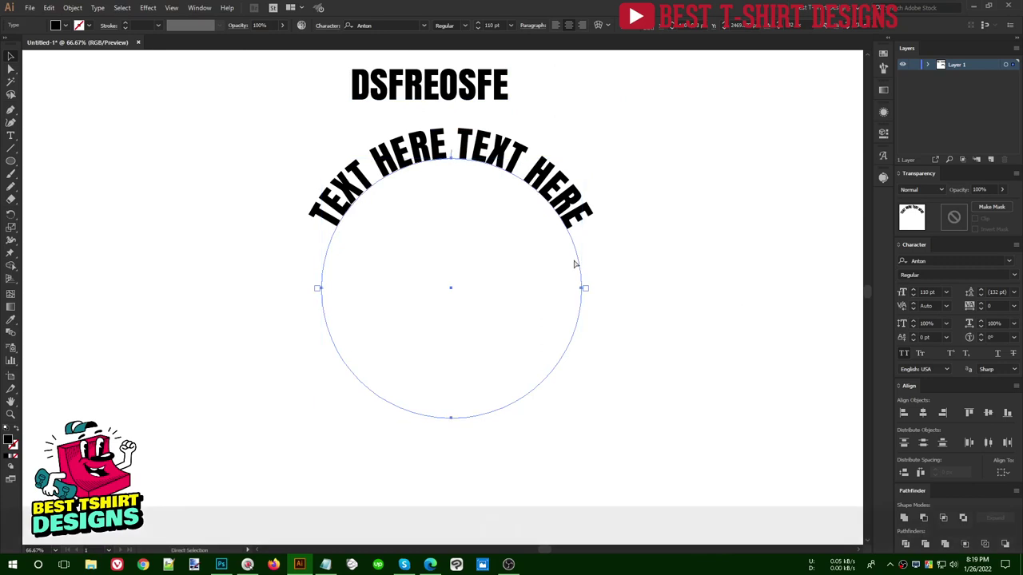
{"action": "key", "text": "ctrl+c"}
{"action": "key", "text": "ctrl+f"}
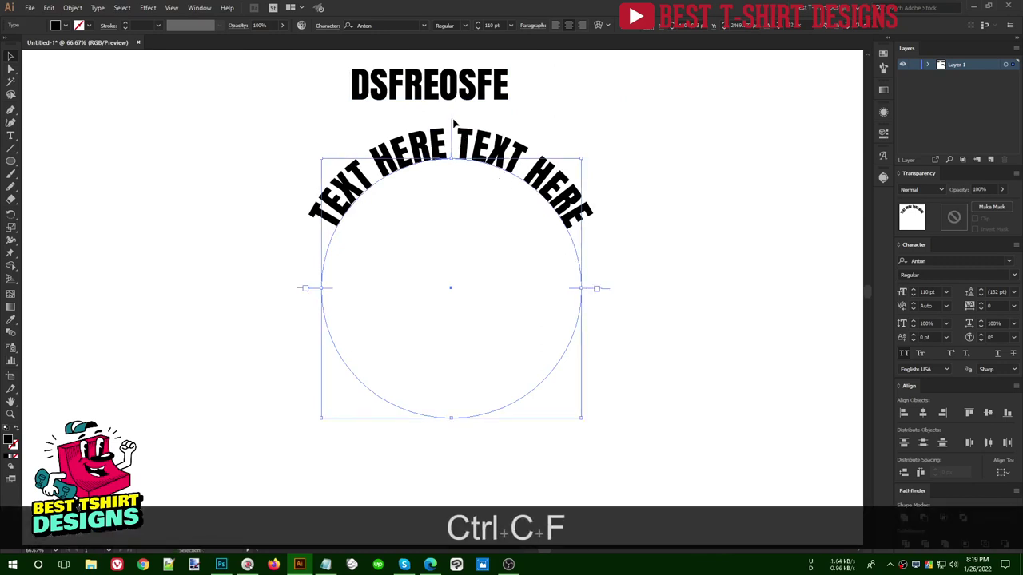
{"action": "left_click_drag", "start_coordinate": [452, 124], "coordinate": [451, 377]}
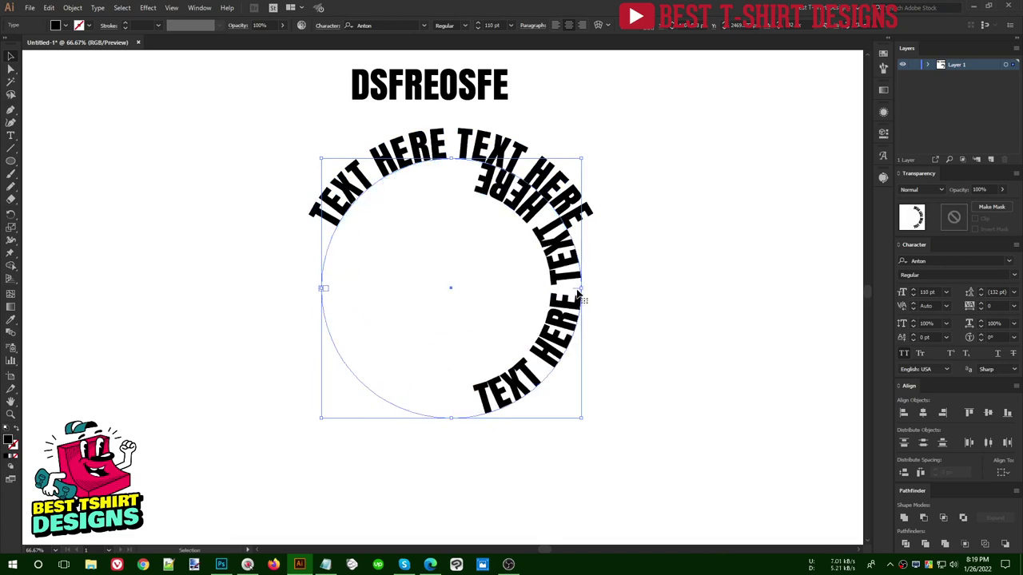
{"action": "left_click_drag", "start_coordinate": [579, 292], "coordinate": [459, 408]}
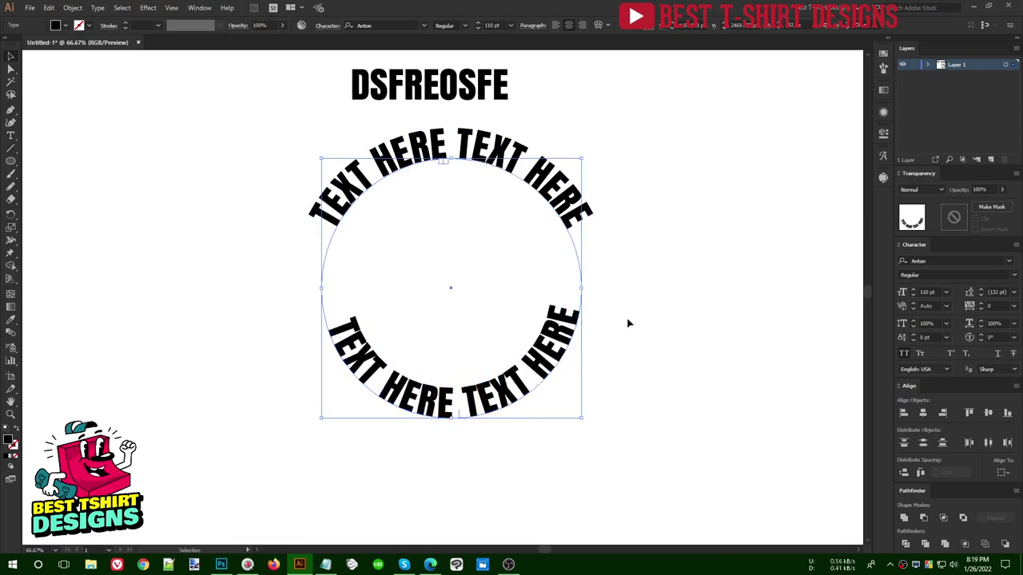
Delete the flipped copy of the text along the bottom of the circle.
{"action": "left_click", "coordinate": [541, 184]}
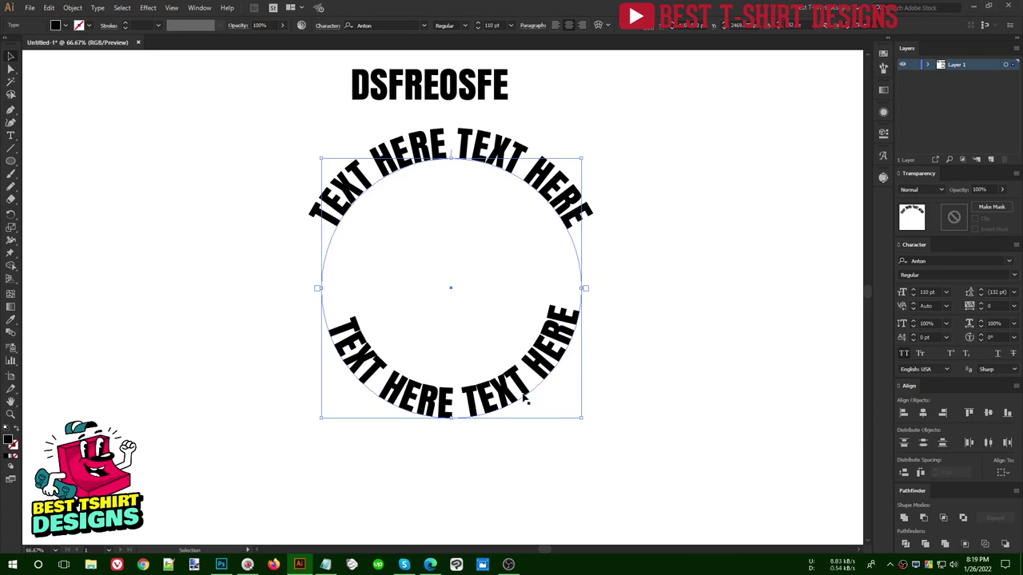
{"action": "key", "text": "Delete"}
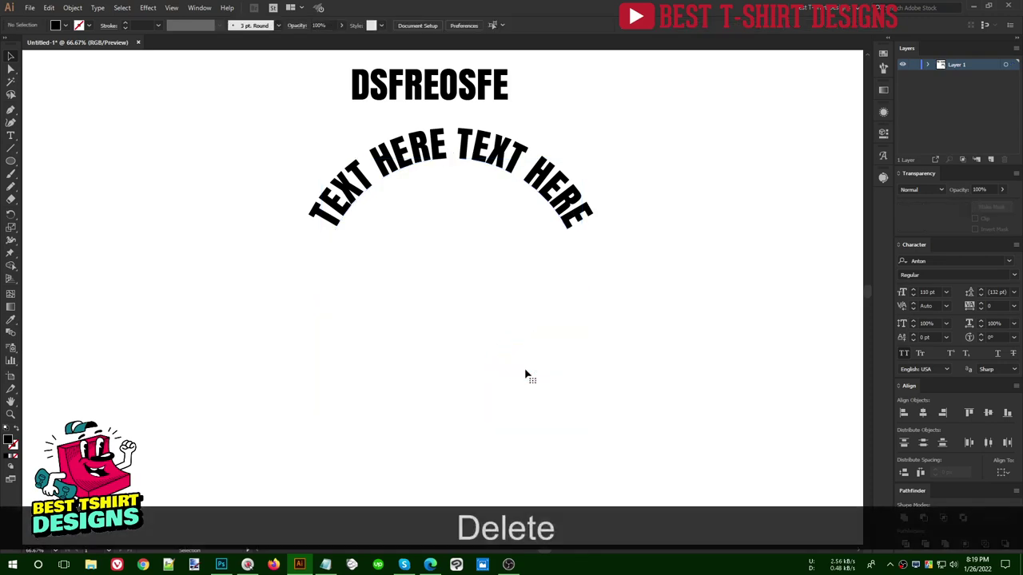
Set the circular text's Align to Path option to Center, with the Rainbow effect and preview enabled.
{"action": "scroll", "coordinate": [519, 351], "scroll_direction": "up", "scroll_amount": 1}
{"action": "left_click", "coordinate": [344, 231]}
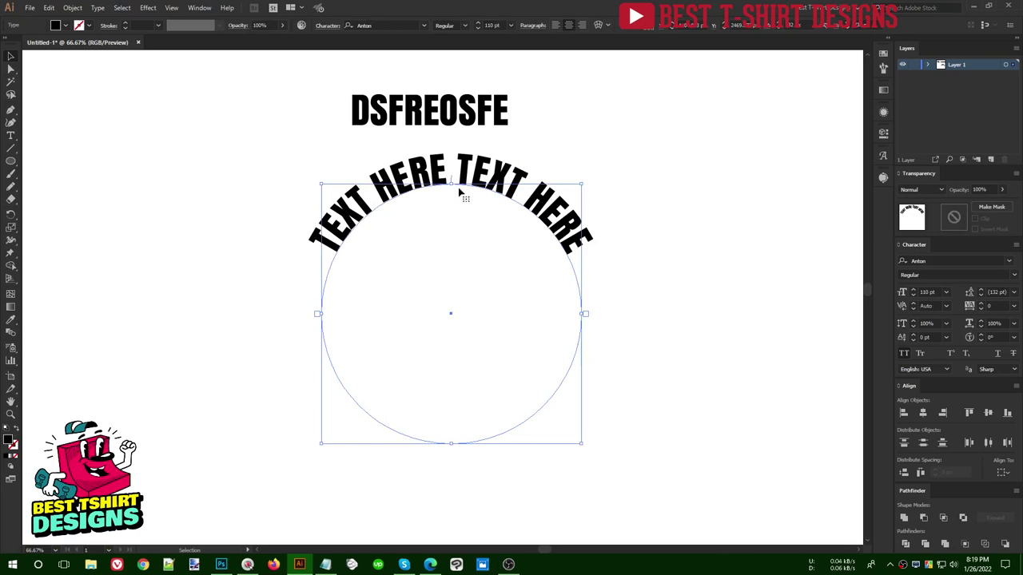
{"action": "left_click", "coordinate": [97, 9]}
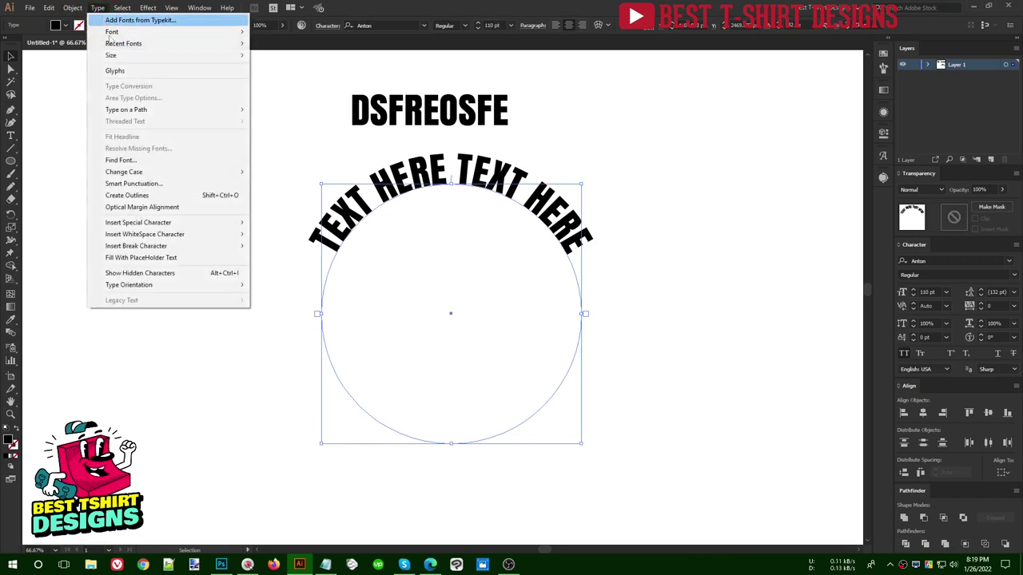
{"action": "mouse_move", "coordinate": [164, 112]}
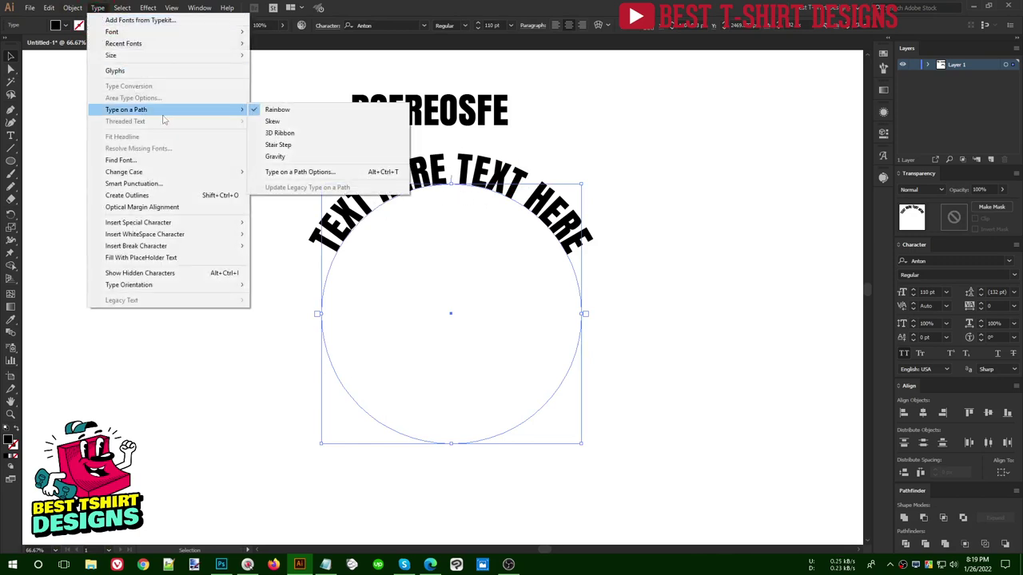
{"action": "left_click", "coordinate": [296, 172]}
{"action": "left_click_drag", "start_coordinate": [467, 232], "coordinate": [682, 153]}
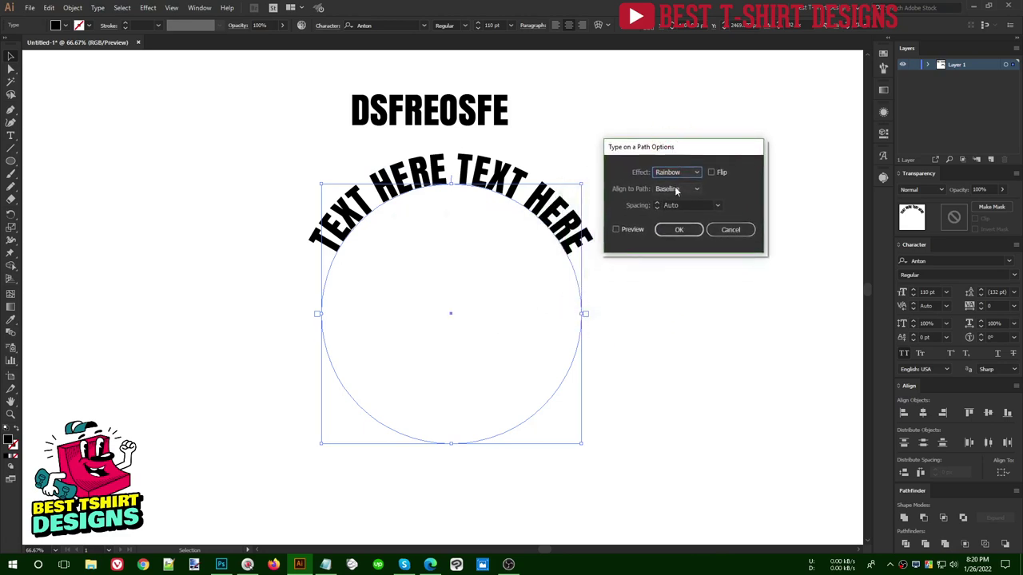
{"action": "left_click", "coordinate": [674, 188]}
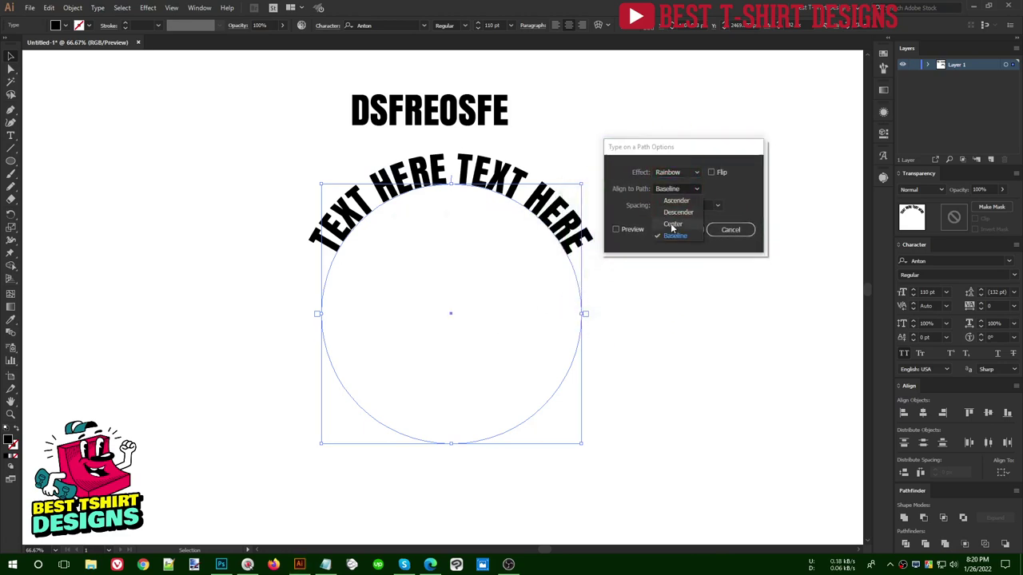
{"action": "left_click", "coordinate": [671, 225]}
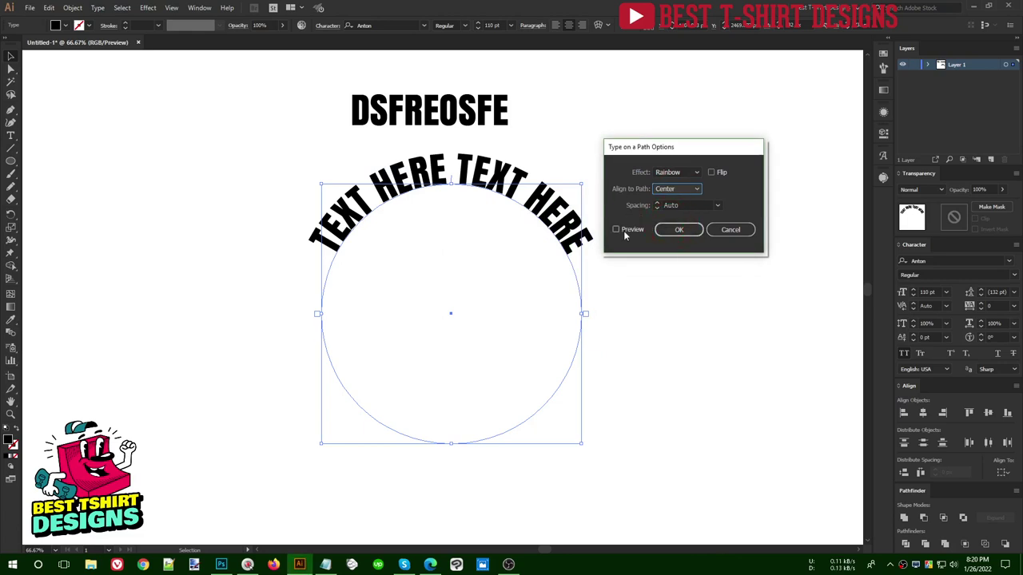
{"action": "left_click", "coordinate": [624, 231]}
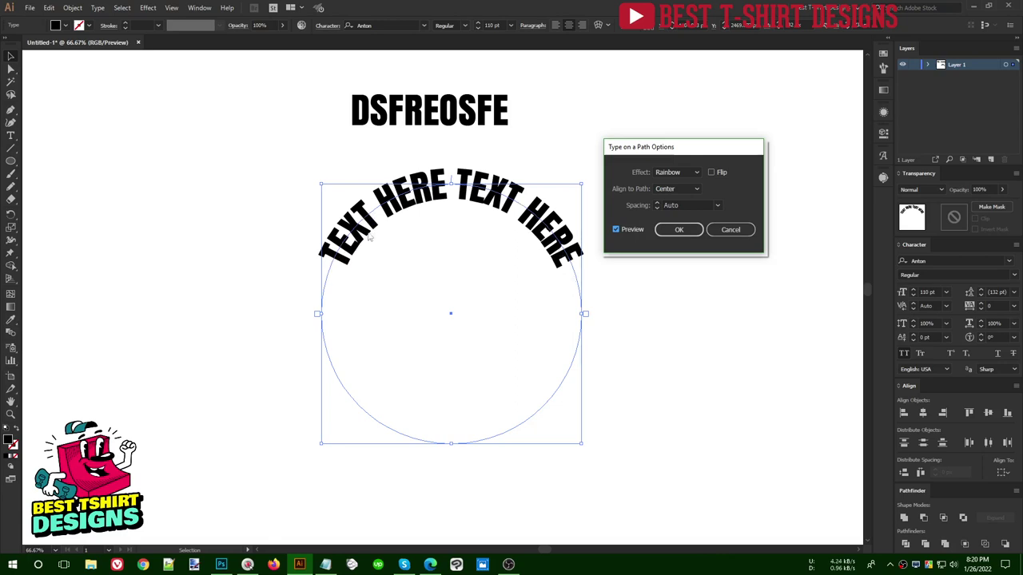
{"action": "left_click", "coordinate": [679, 231]}
{"action": "left_click", "coordinate": [471, 277]}
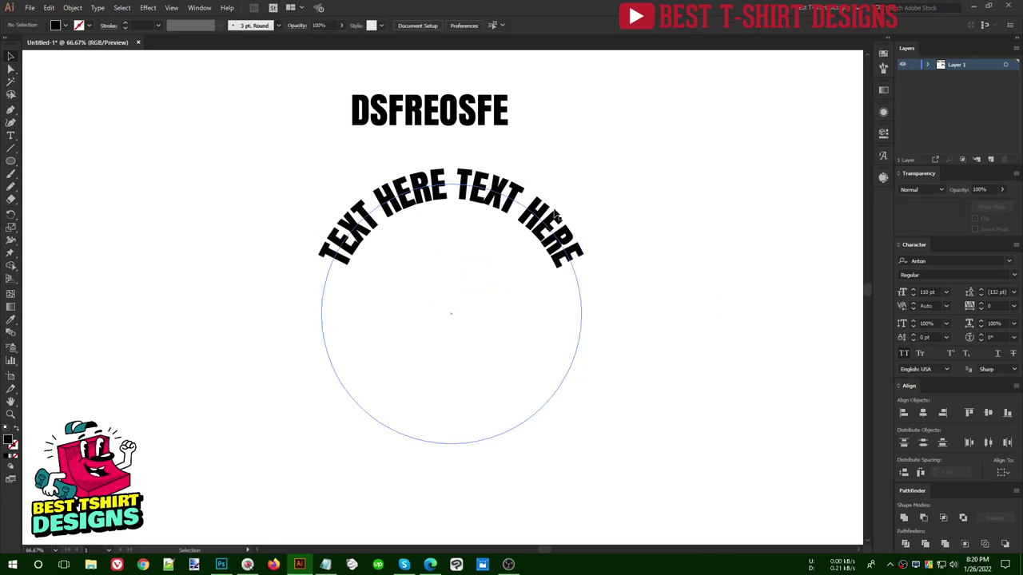
Duplicate the center-aligned circular text in place and flip the copy to read along the bottom of the circle.
{"action": "left_click", "coordinate": [554, 208]}
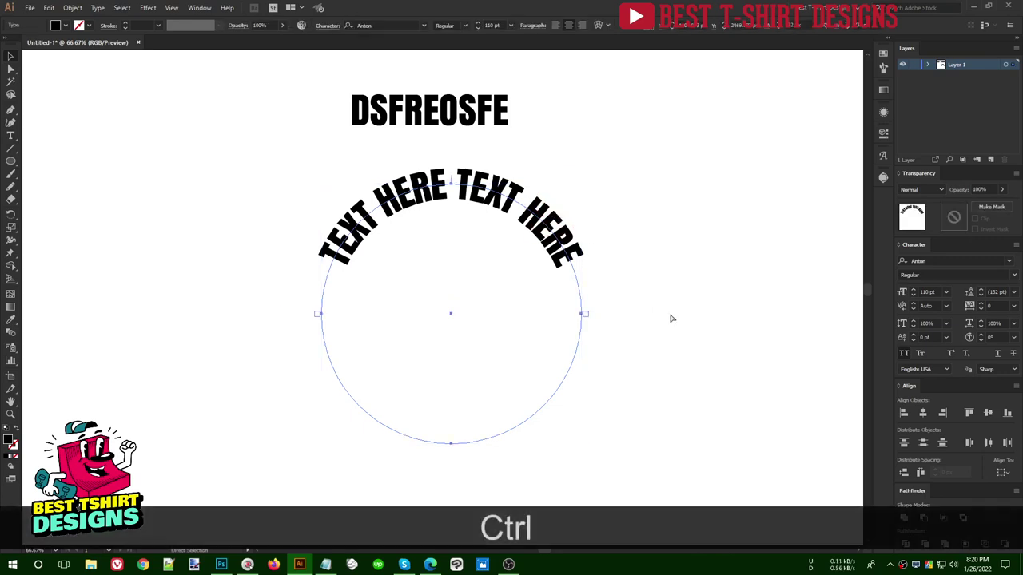
{"action": "key", "text": "ctrl+c"}
{"action": "key", "text": "ctrl+f"}
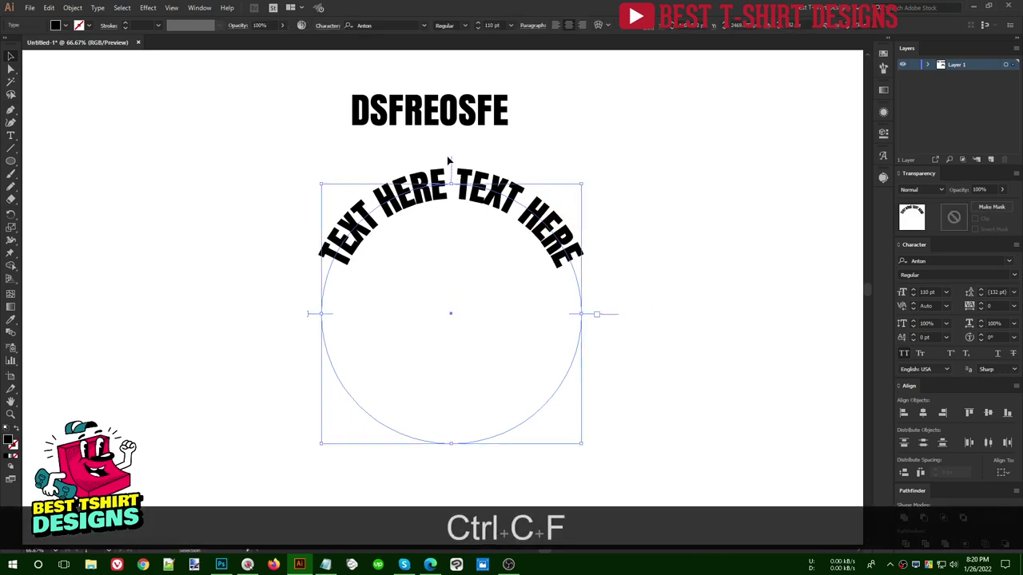
{"action": "left_click_drag", "start_coordinate": [453, 163], "coordinate": [451, 408]}
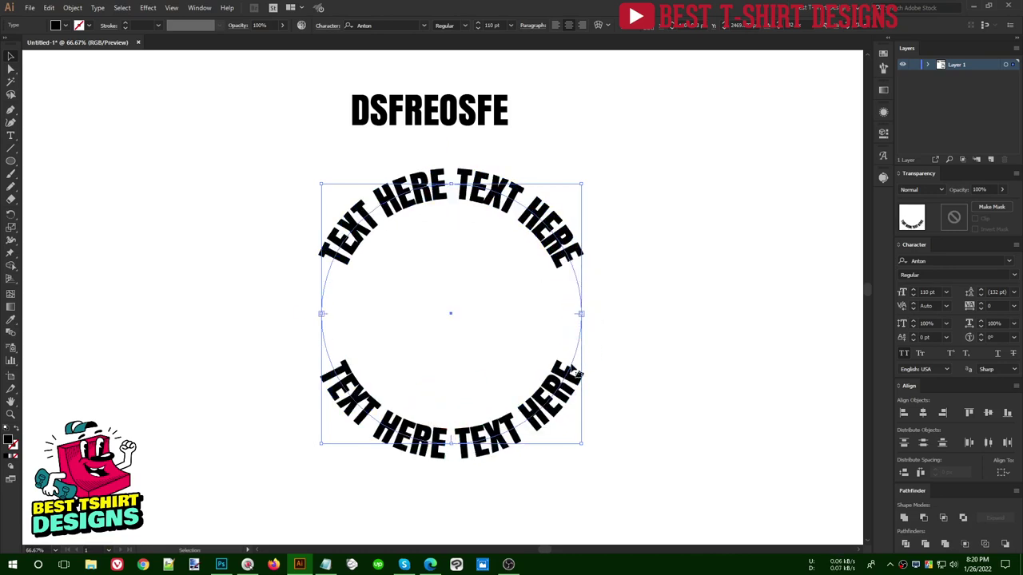
{"action": "left_click", "coordinate": [645, 339]}
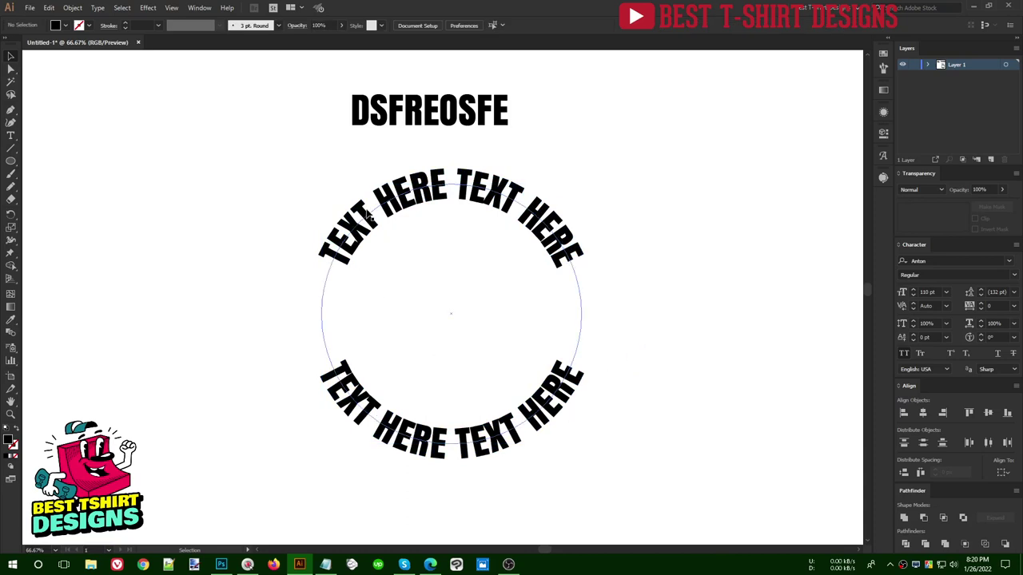
Insert TTTTTT directly after the first word HERE in the text along the top of the circle.
{"action": "double_click", "coordinate": [439, 192]}
{"action": "type", "text": "TT"}
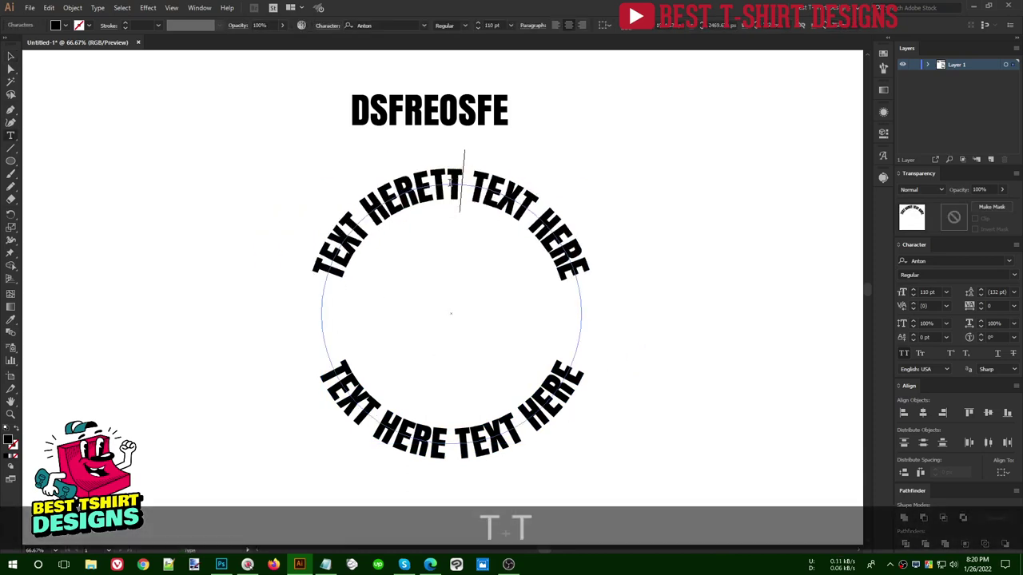
{"action": "type", "text": "TTTT "}
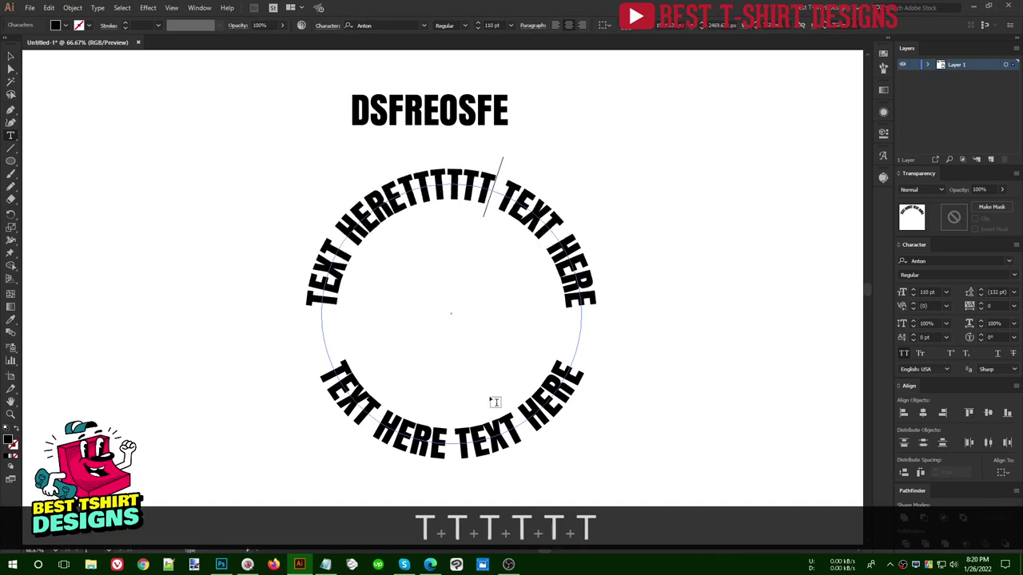
{"action": "type", "text": "TEXT"}
{"action": "key", "text": "Escape"}
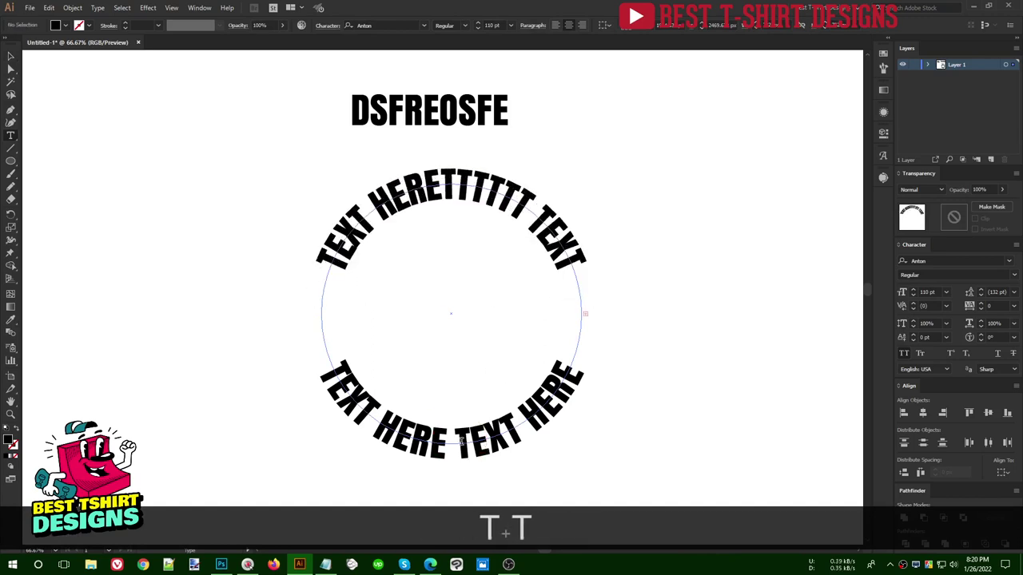
{"action": "key", "text": "ctrl+z"}
Insert TTTTTT after the letters TE of the second word TEXT in the text along the bottom of the circle, and deselect it.
{"action": "left_click", "coordinate": [480, 439]}
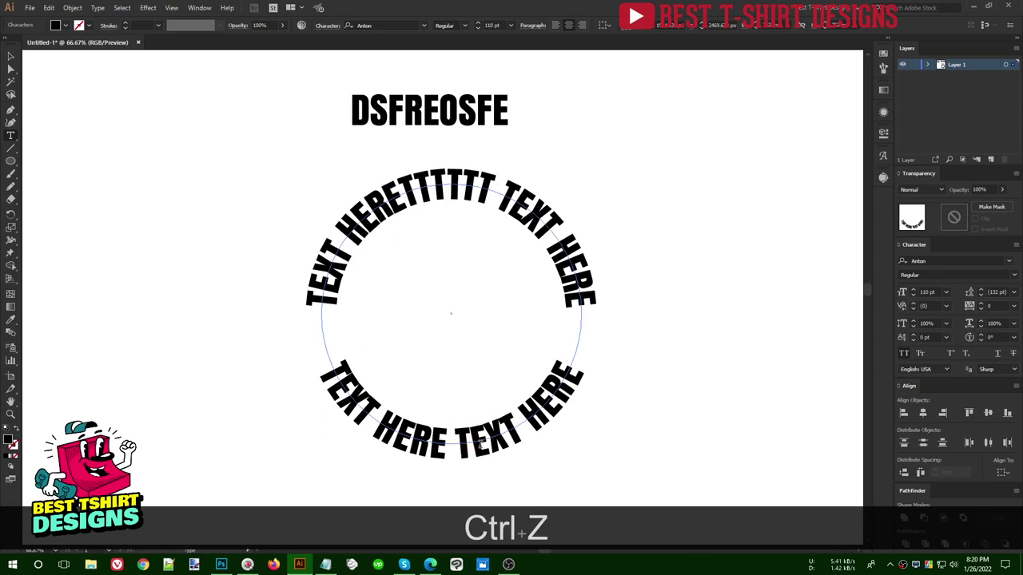
{"action": "type", "text": "TTTTTTT"}
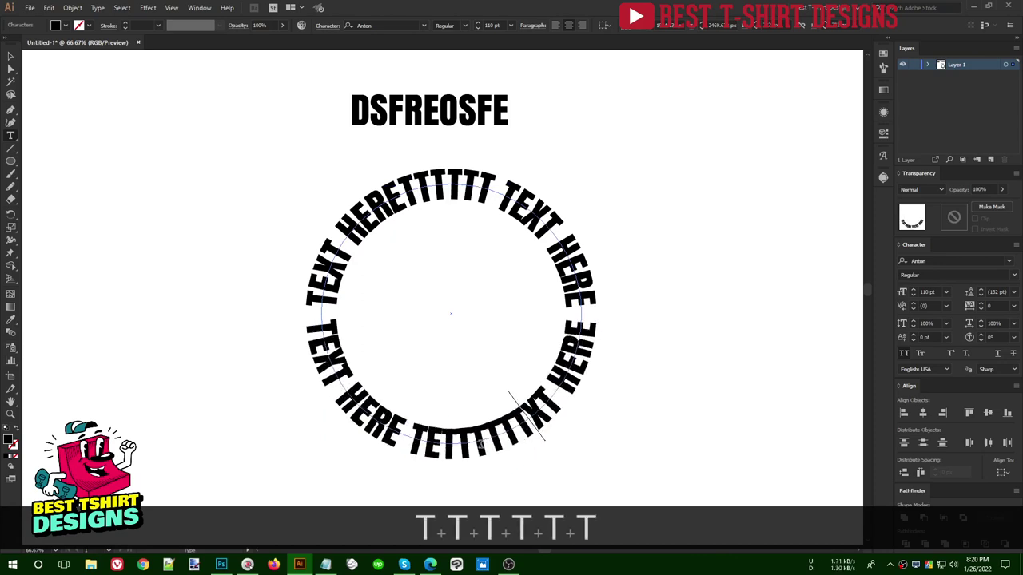
{"action": "type", "text": "T"}
{"action": "key", "text": "BackSpace"}
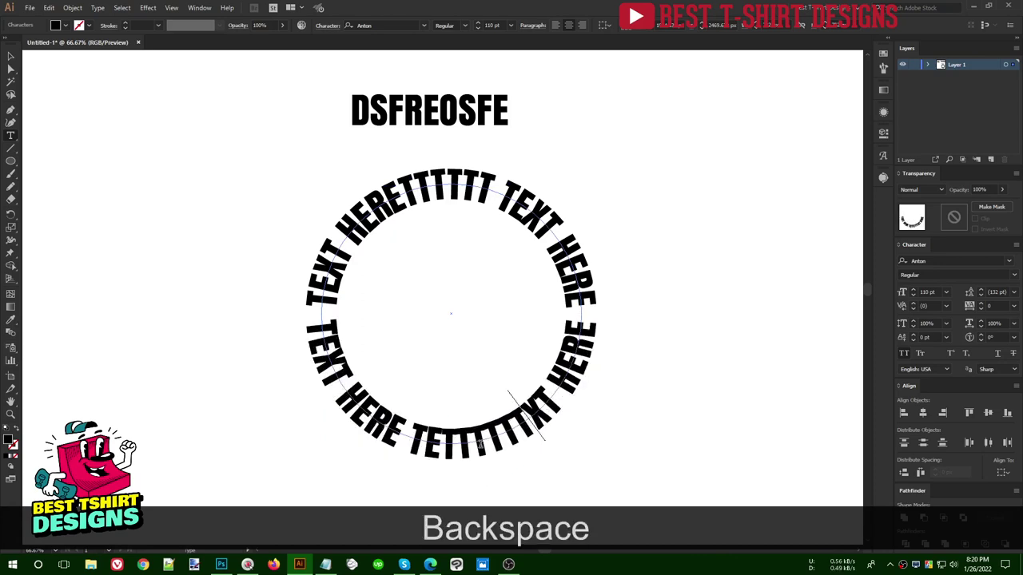
{"action": "left_click", "coordinate": [11, 56]}
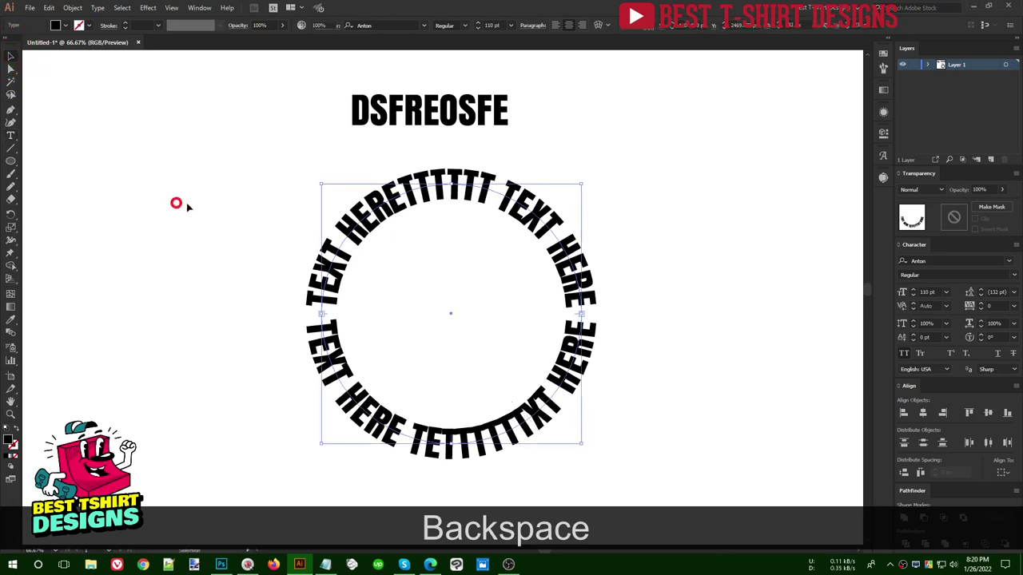
{"action": "left_click", "coordinate": [255, 171]}
{"action": "left_click_drag", "start_coordinate": [255, 169], "coordinate": [664, 497]}
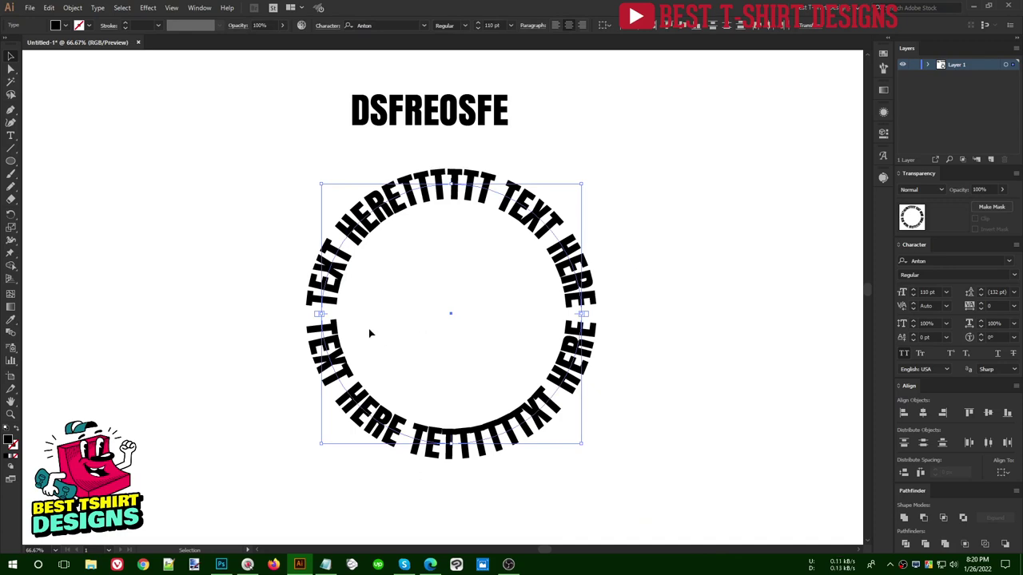
{"action": "left_click", "coordinate": [258, 199]}
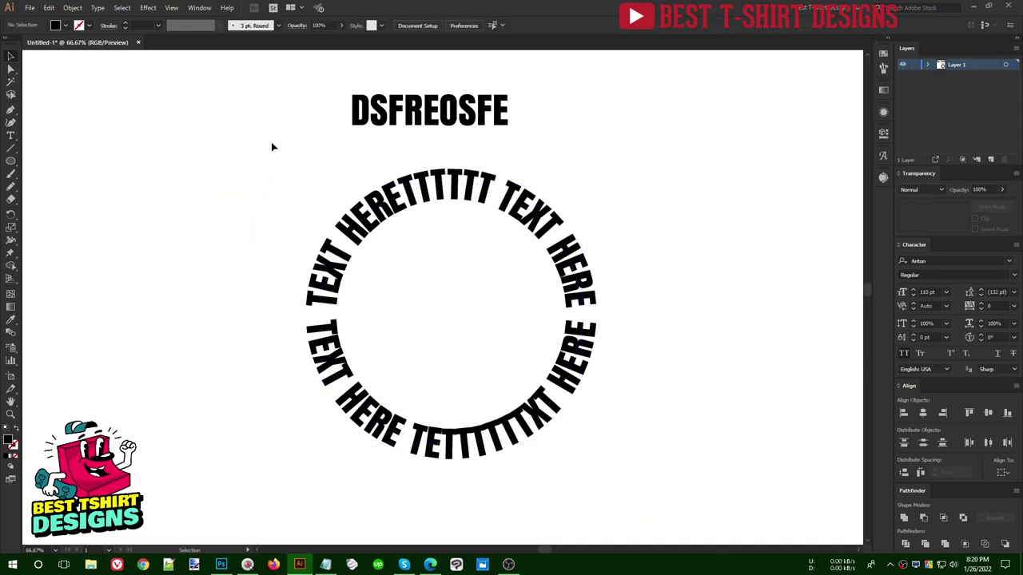
{"action": "left_click_drag", "start_coordinate": [280, 180], "coordinate": [649, 504]}
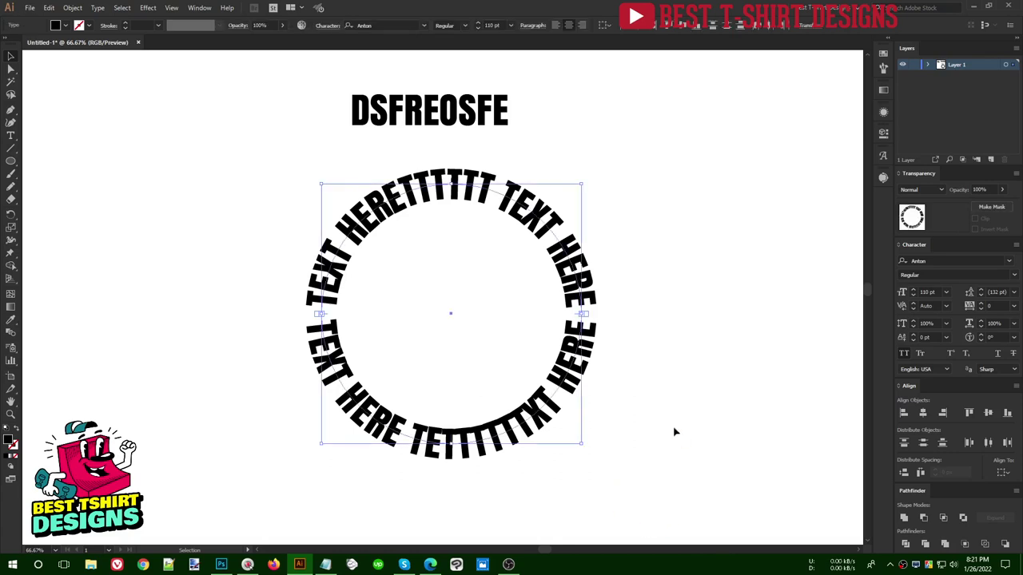
{"action": "left_click", "coordinate": [669, 433]}
{"action": "mouse_move", "coordinate": [650, 505]}
{"action": "left_mouse_down"}
{"action": "mouse_move", "coordinate": [402, 354]}
{"action": "mouse_move", "coordinate": [219, 151]}
{"action": "mouse_move", "coordinate": [490, 366]}
{"action": "mouse_move", "coordinate": [641, 512]}
{"action": "left_mouse_up"}
{"action": "left_click", "coordinate": [269, 150]}
{"action": "left_click", "coordinate": [641, 512]}
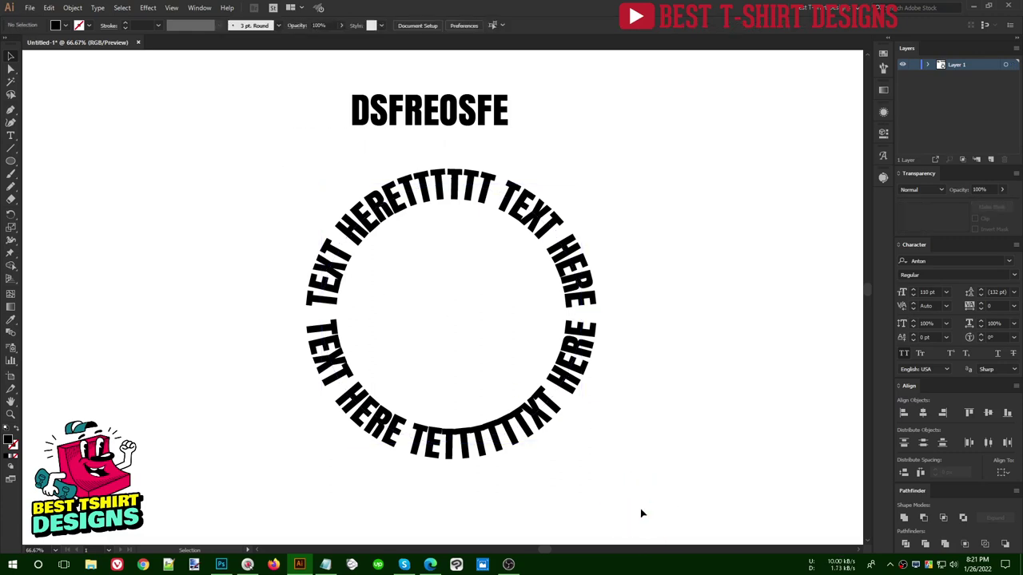